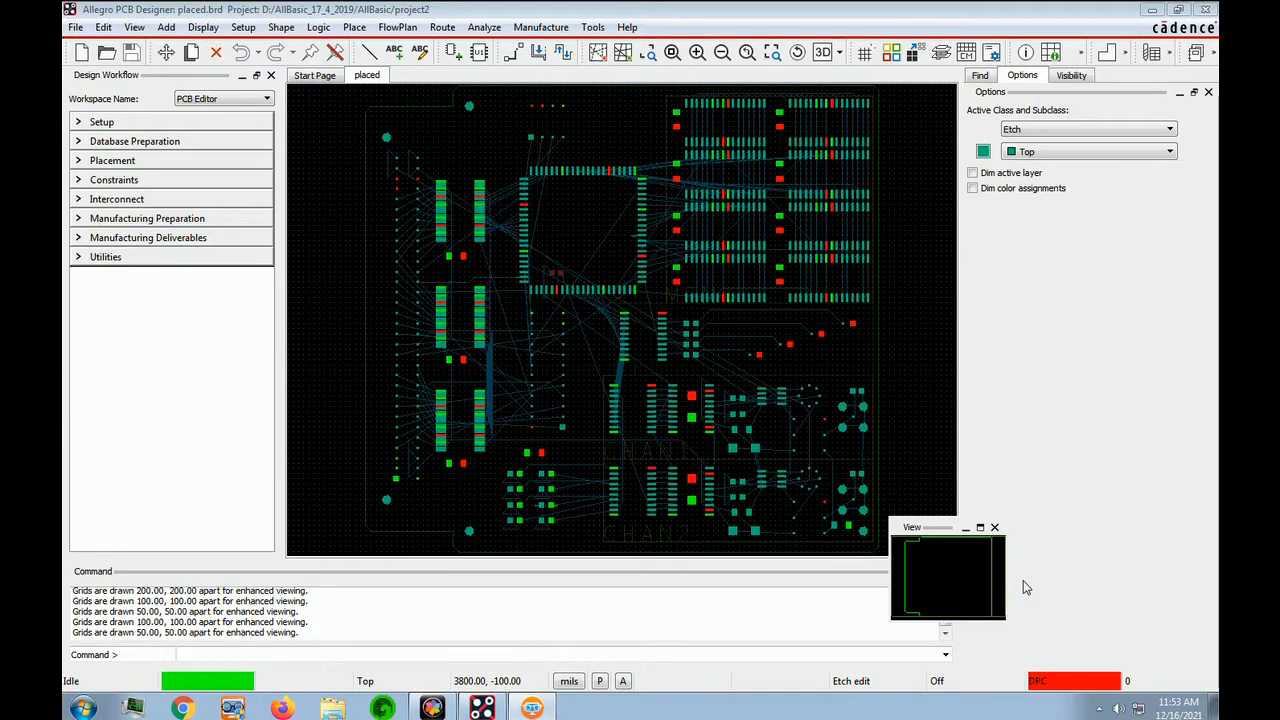
# - In the Color Dialog, turn global visibility off, then show only the Top and Bottom conductor layers across all their classes
pyautogui.click(893, 55)
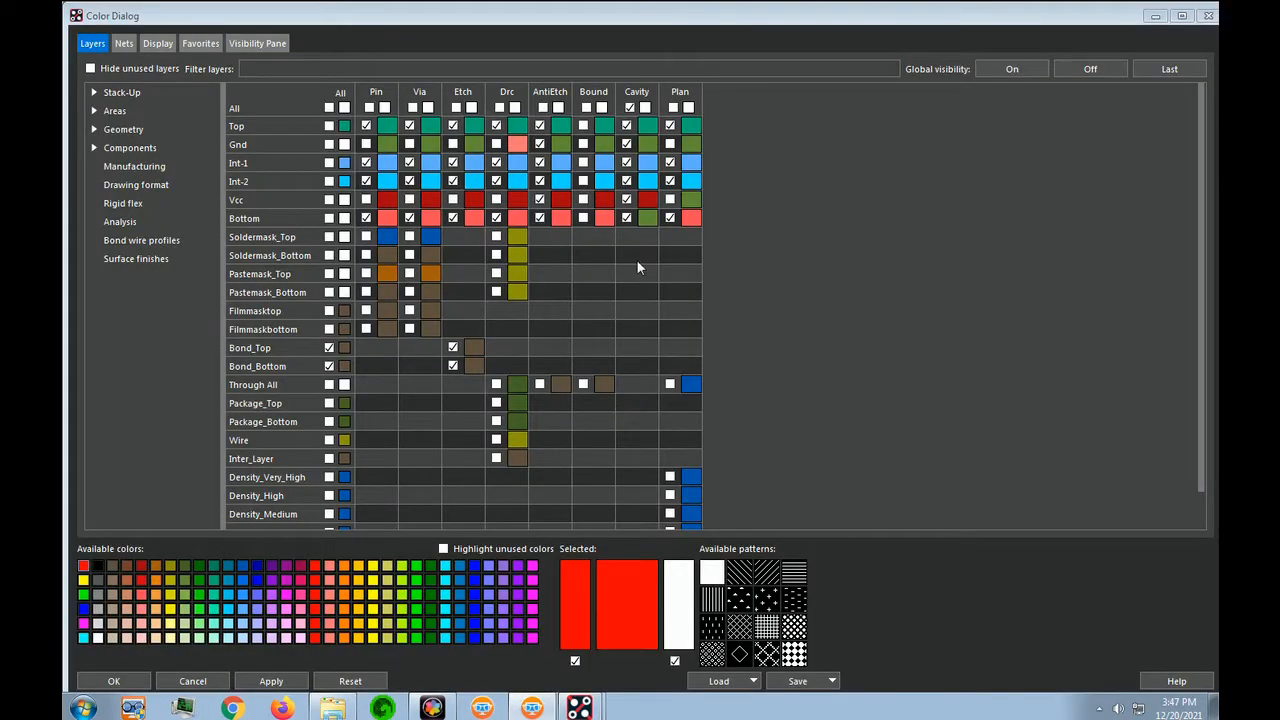
pyautogui.click(1092, 72)
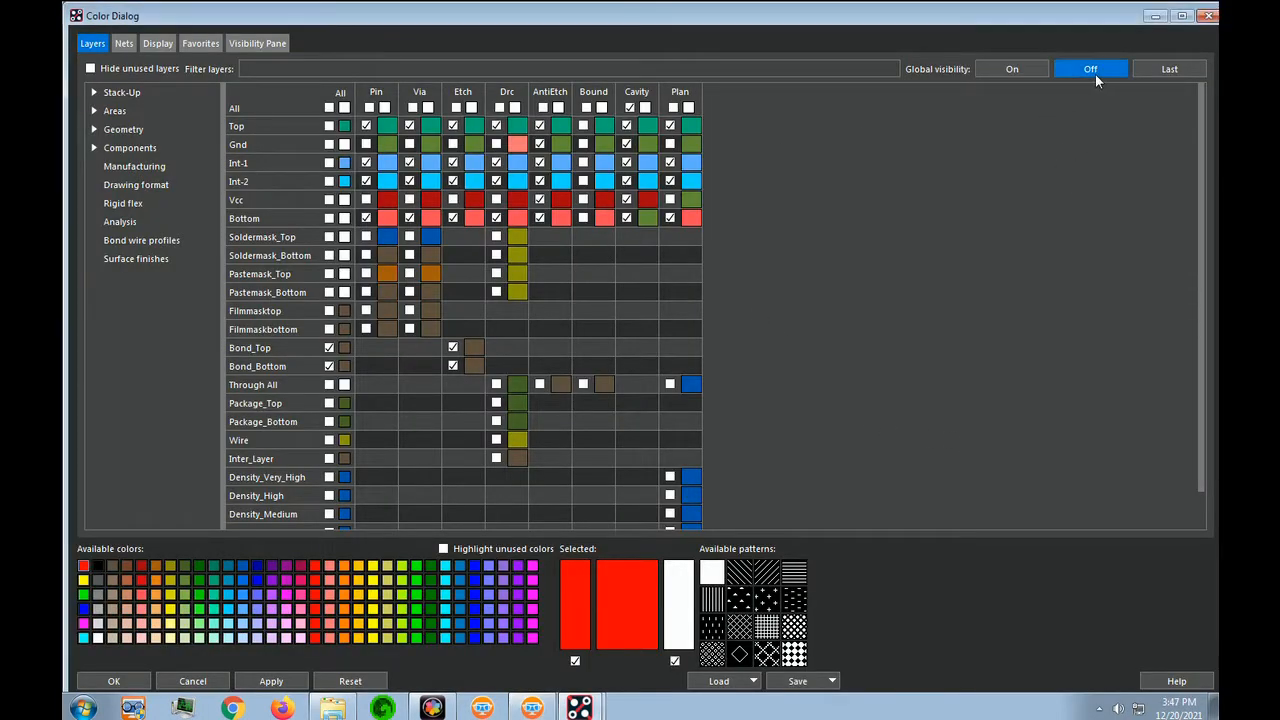
pyautogui.click(95, 92)
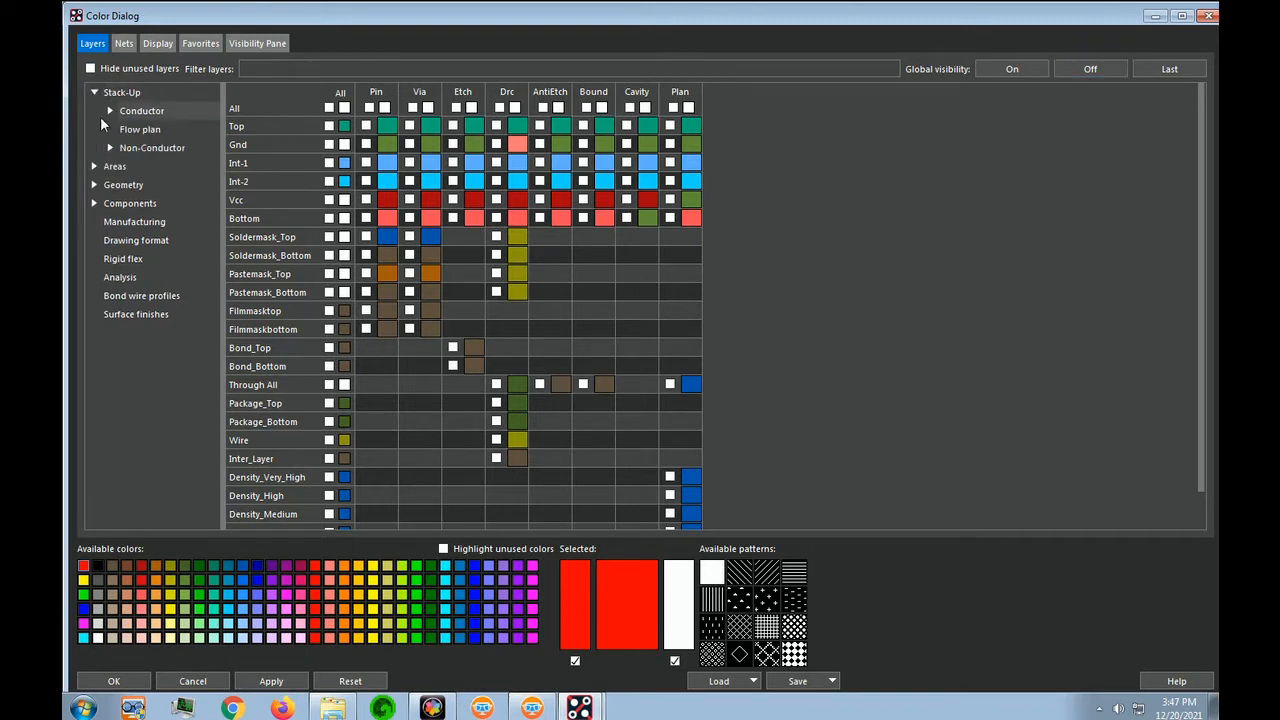
pyautogui.click(110, 111)
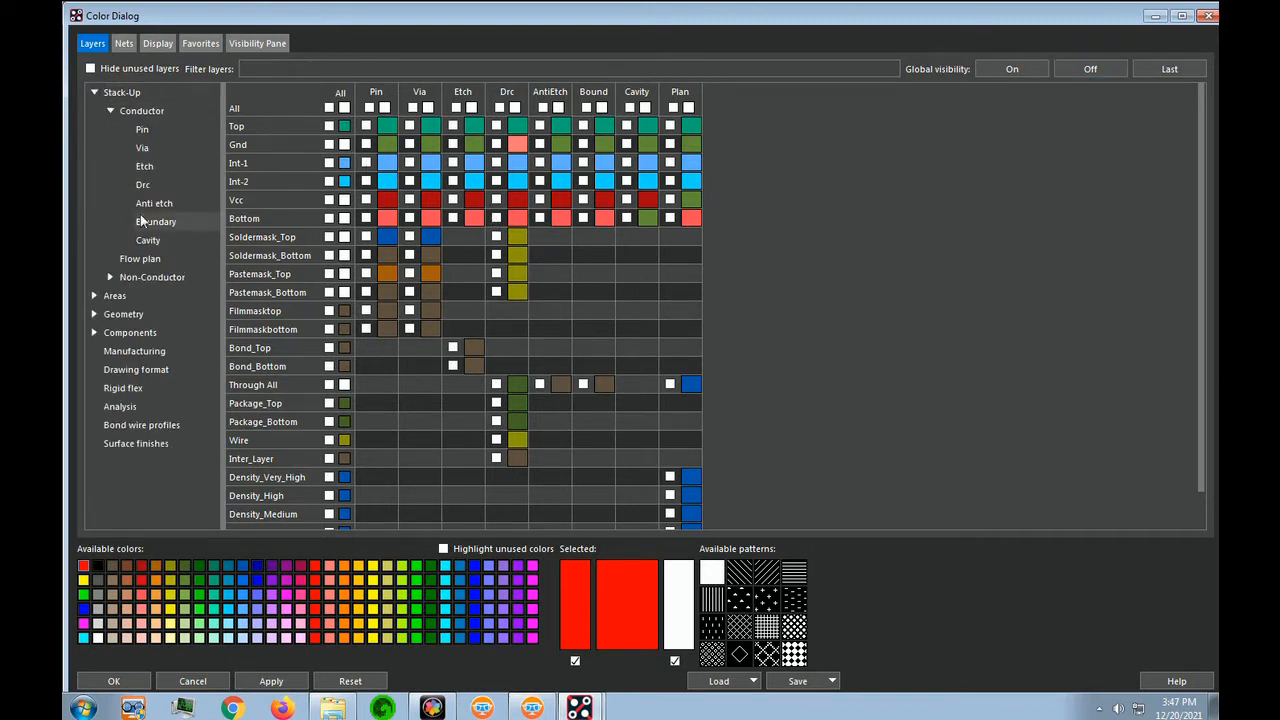
pyautogui.click(329, 126)
pyautogui.click(329, 218)
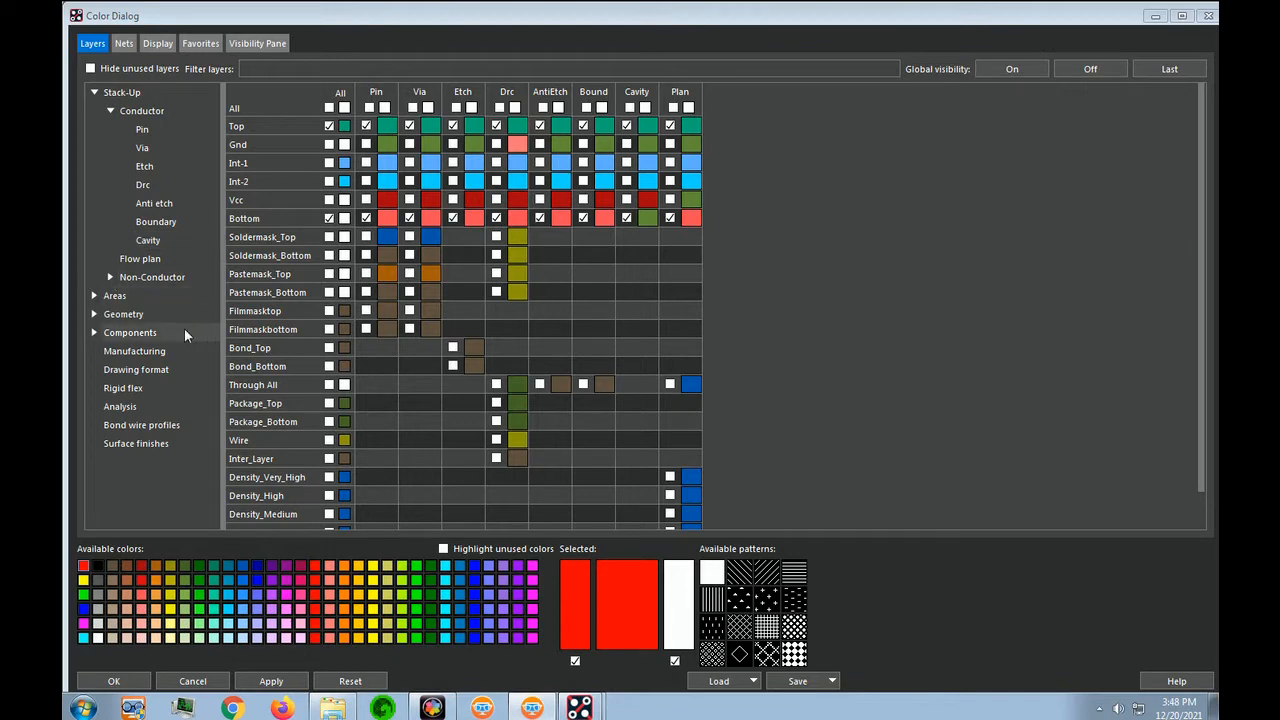
# - Expand the Areas category and turn on visibility for every class and subclass in the displayed layer table
pyautogui.click(93, 296)
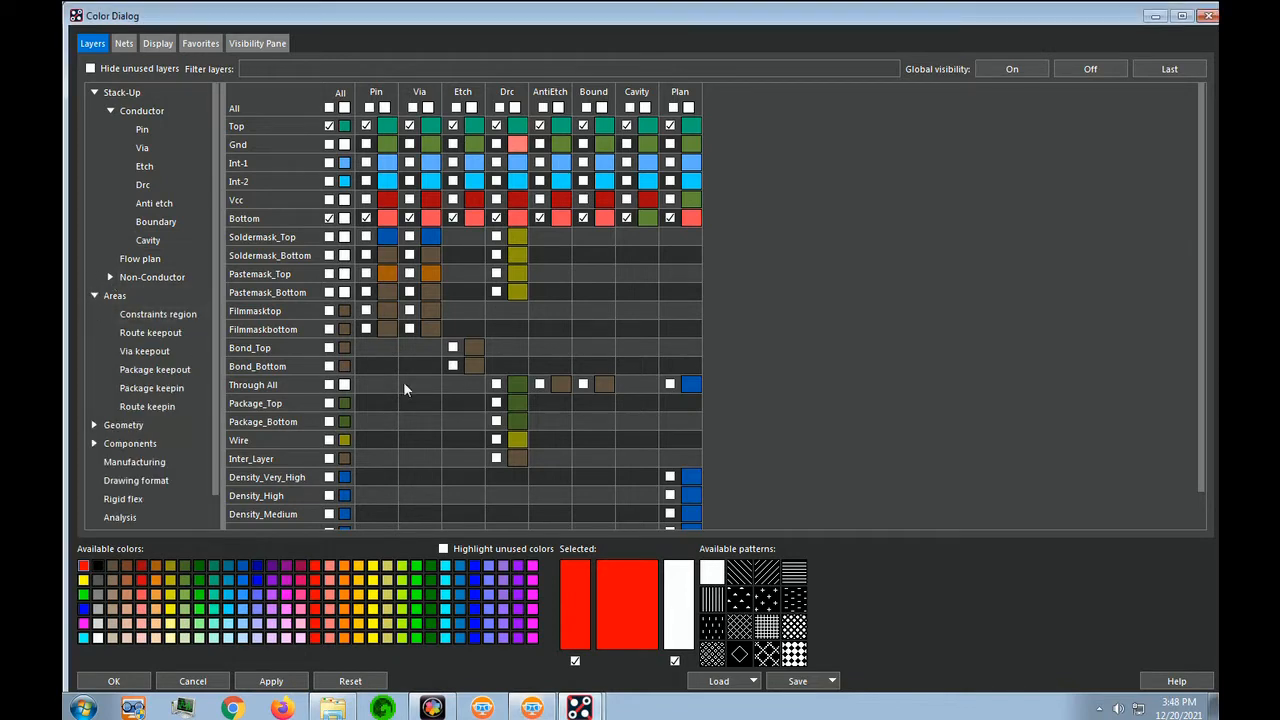
pyautogui.scroll(-1, 403, 381)
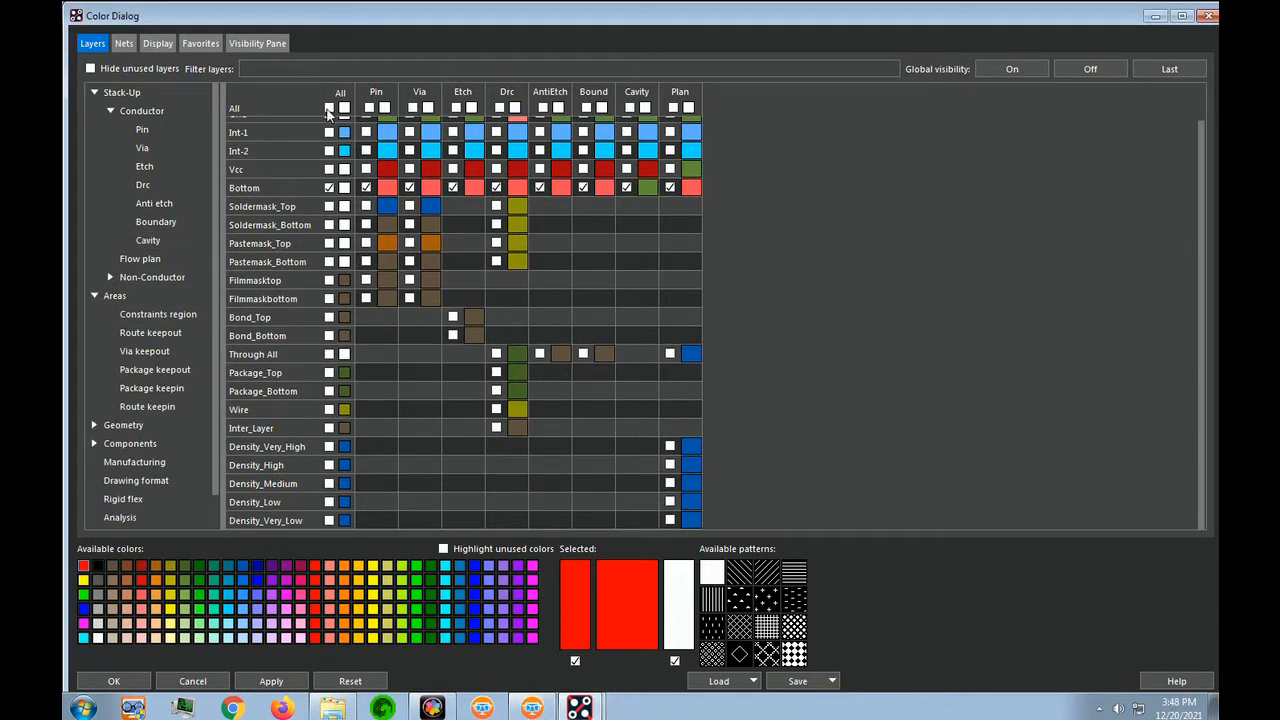
pyautogui.click(329, 108)
pyautogui.scroll(1, 772, 294)
pyautogui.scroll(-1, 141, 413)
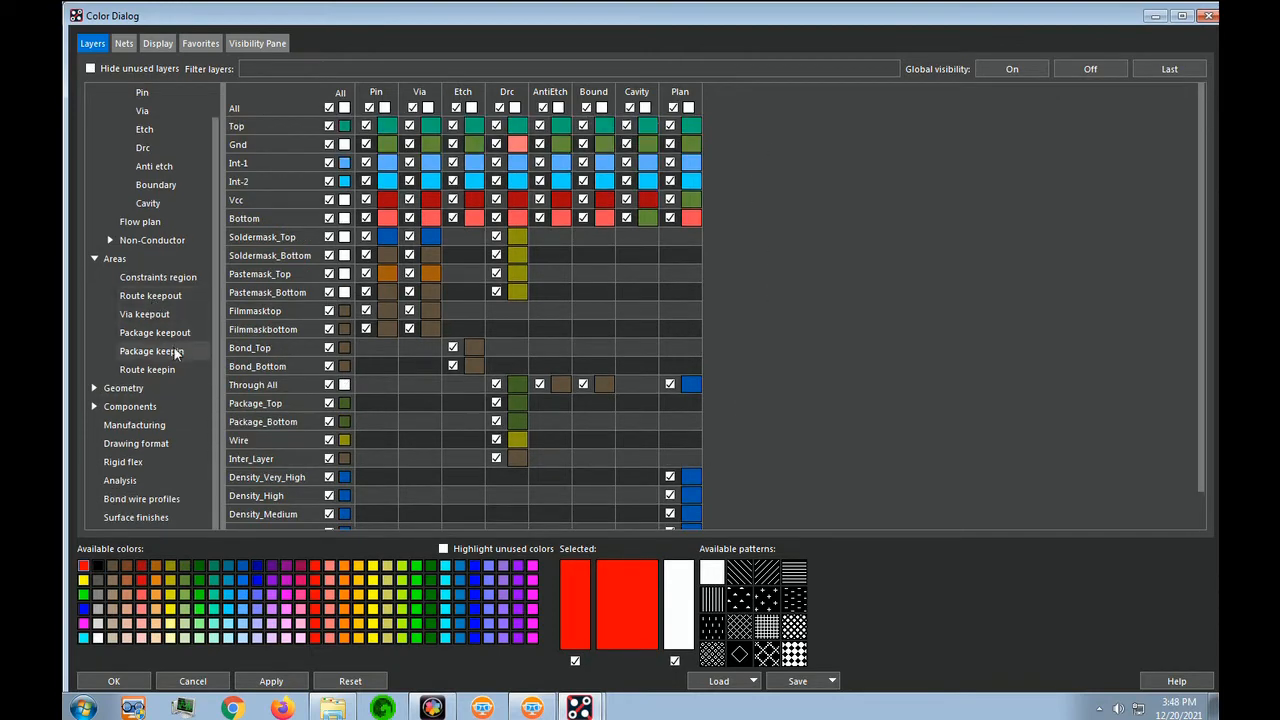
# - Turn on the Outline subclass of Board geometry and accept the colour and visibility settings
pyautogui.click(96, 389)
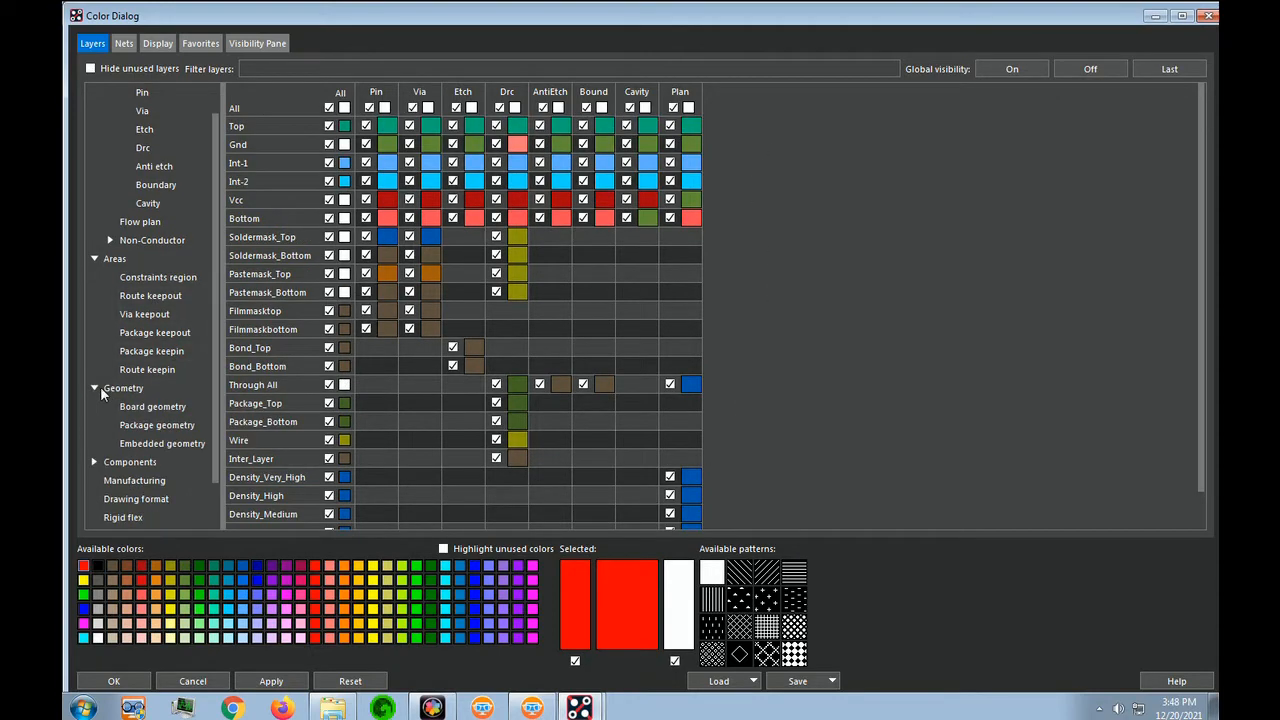
pyautogui.click(163, 407)
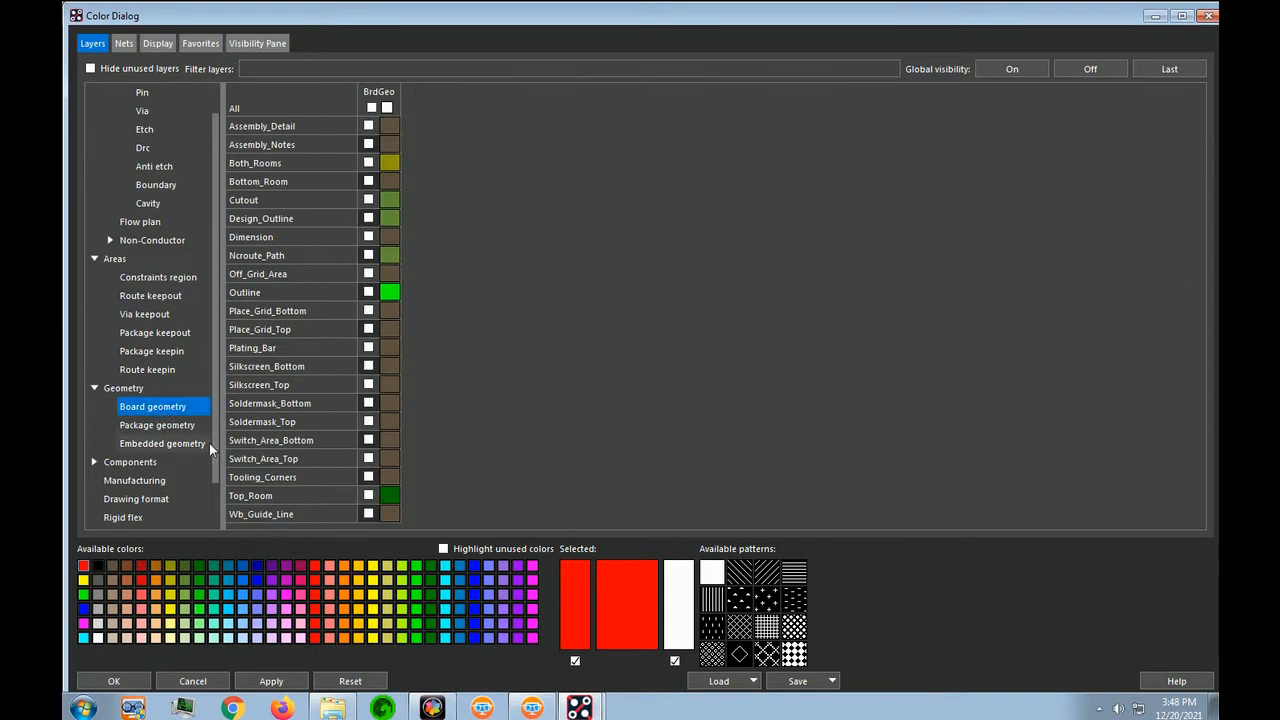
pyautogui.click(368, 292)
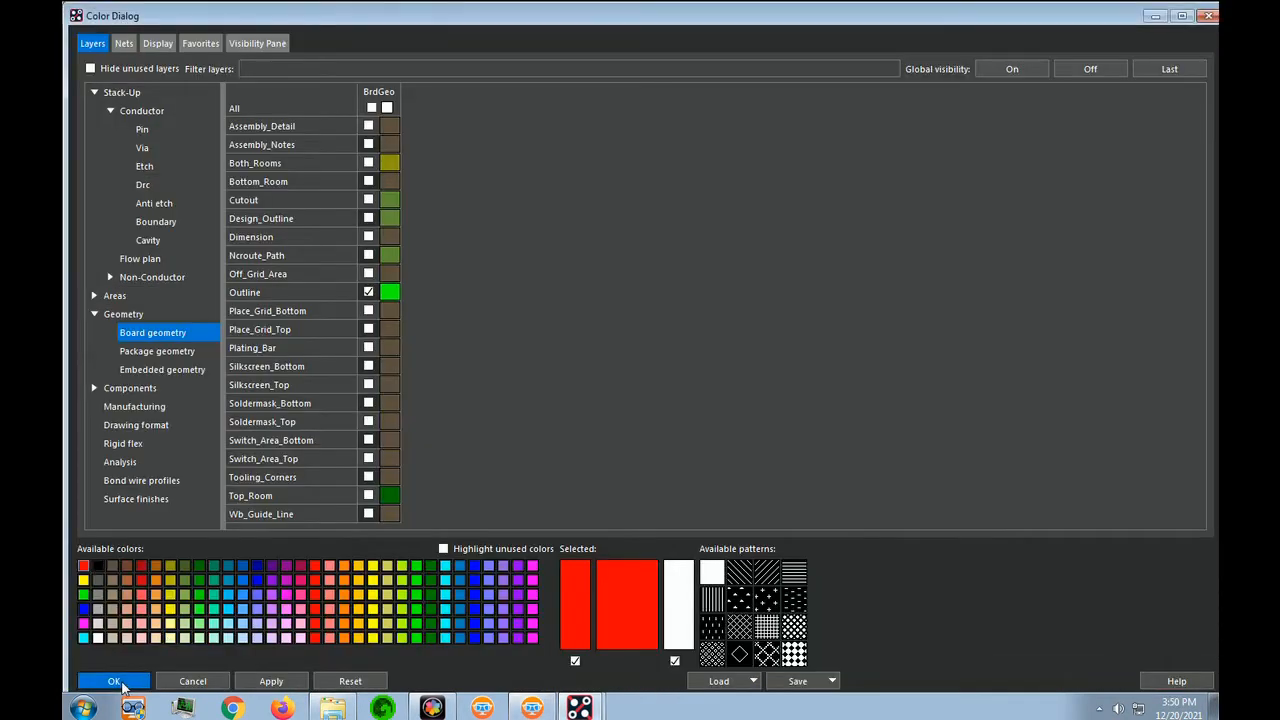
pyautogui.click(128, 682)
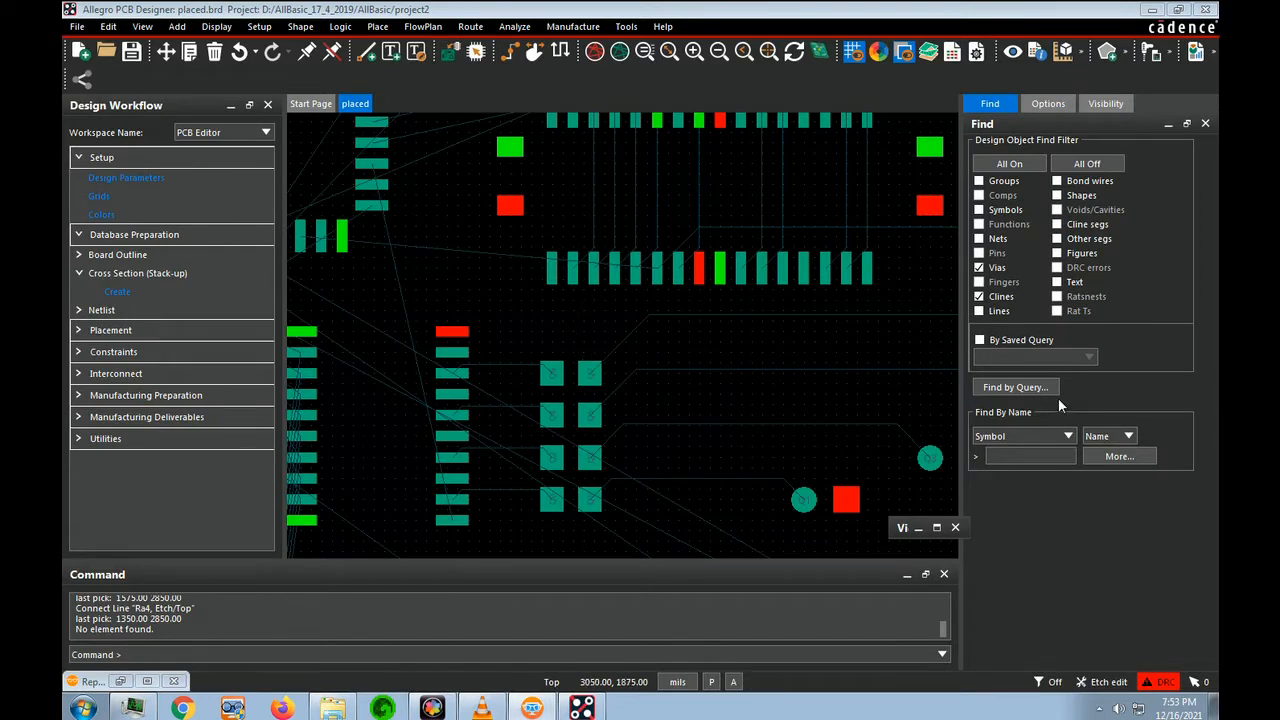
# - Use Add Connect to route a short Top-layer trace from the RA3 pin at 2150, 2250, ending in a via at 2150, 2325
pyautogui.click(649, 295)
pyautogui.scroll(4, 642, 300)
pyautogui.scroll(-1, 644, 314)
pyautogui.scroll(1, 449, 368)
pyautogui.scroll(-1, 583, 309)
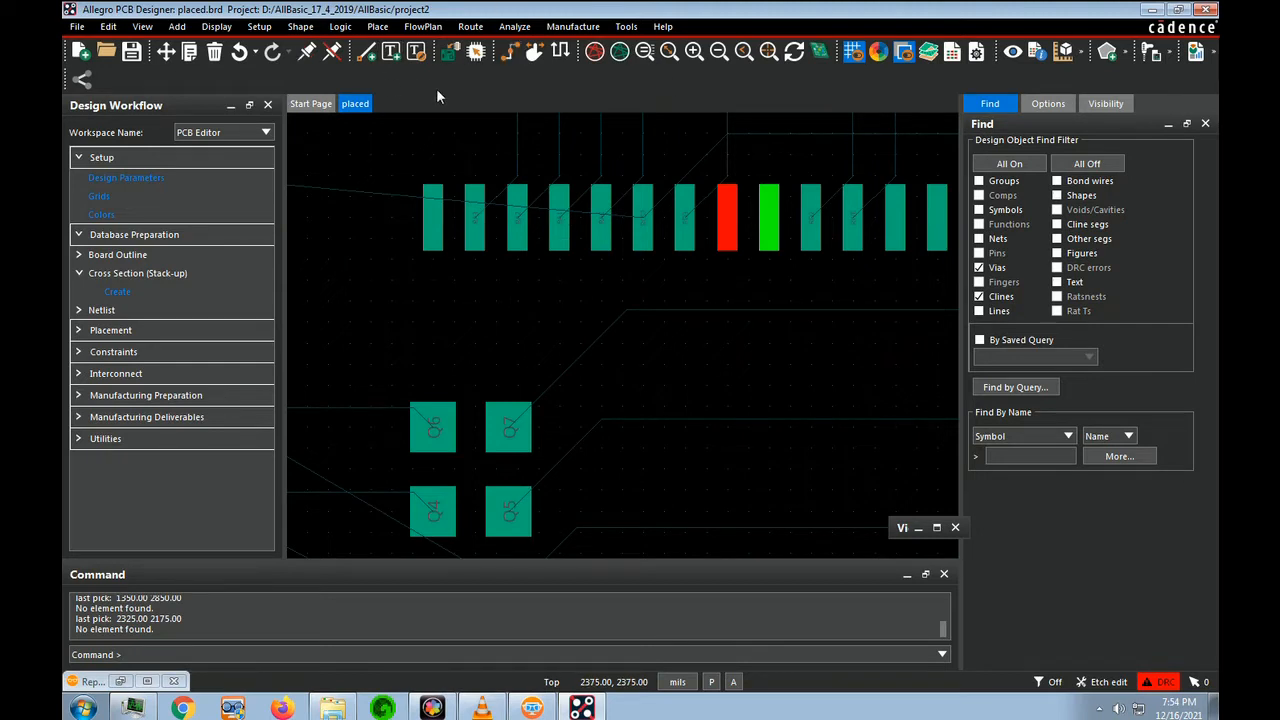
pyautogui.click(508, 53)
pyautogui.click(474, 220)
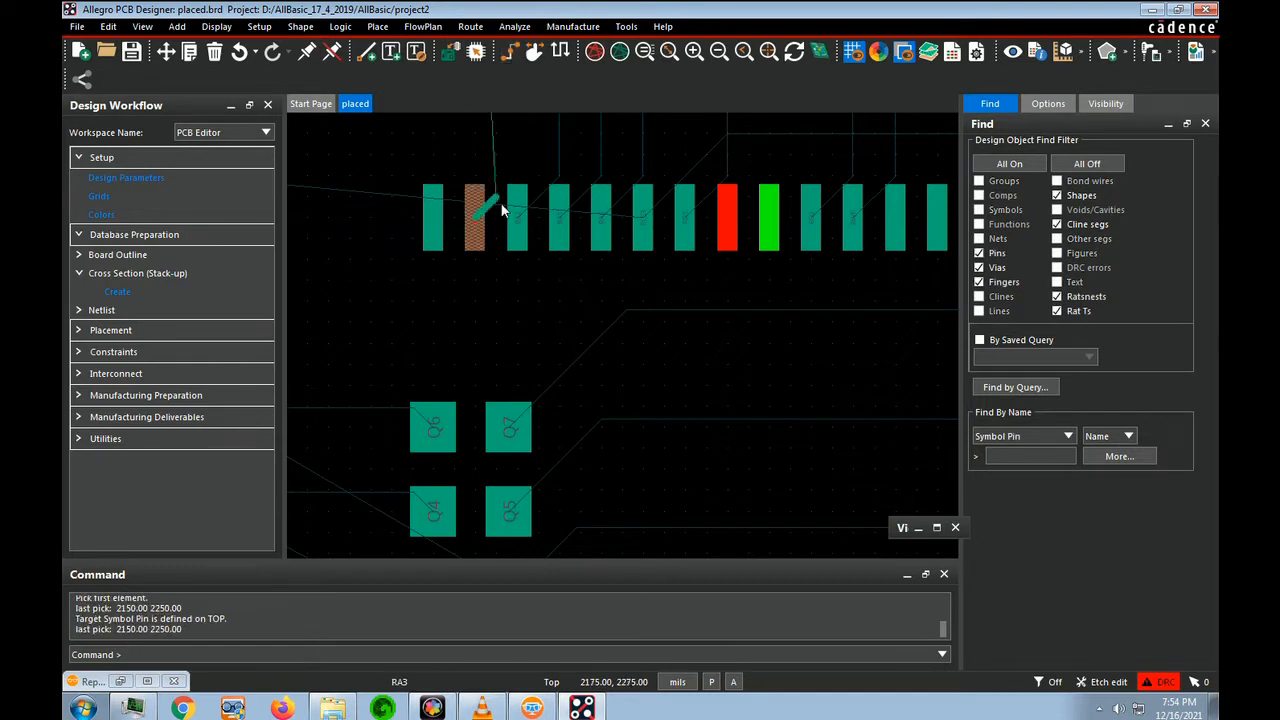
pyautogui.doubleClick(486, 160)
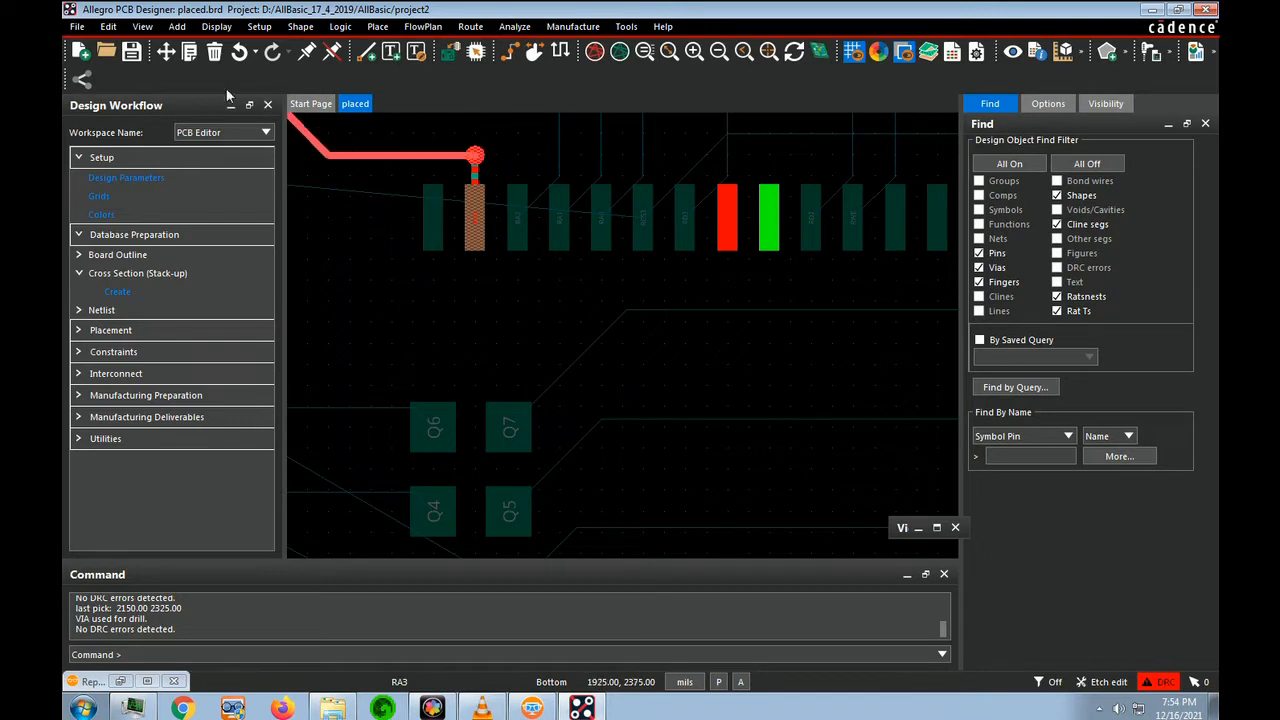
# - Copy the RA3 trace and via to the next three pins, placing the vias at X 2200, 2250 and 2300, Y 2325
pyautogui.click(190, 54)
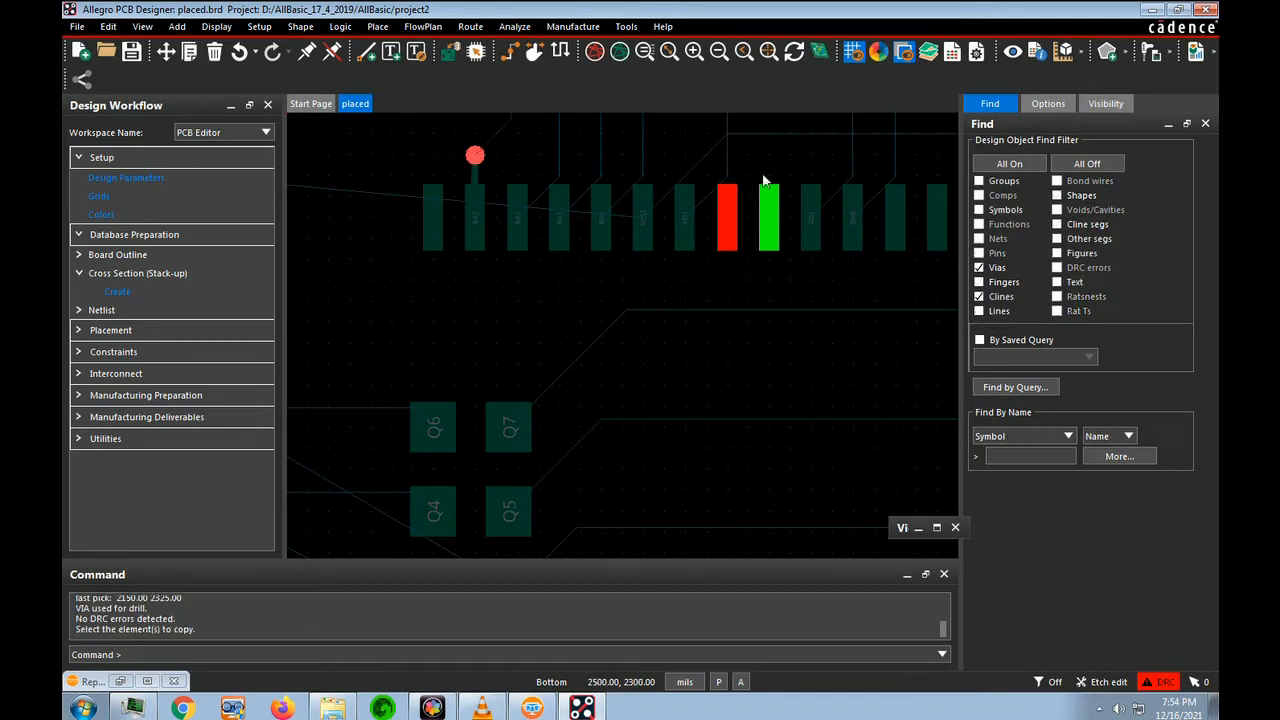
pyautogui.click(485, 155)
pyautogui.click(477, 157)
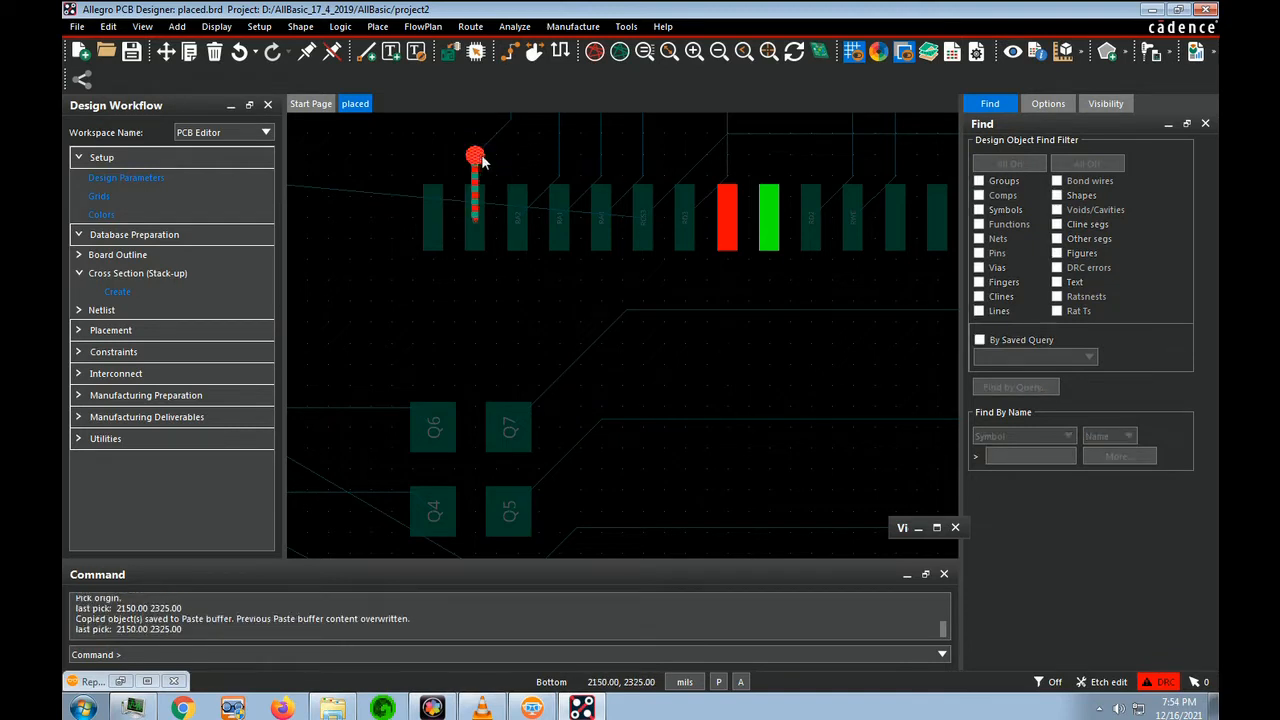
pyautogui.click(524, 153)
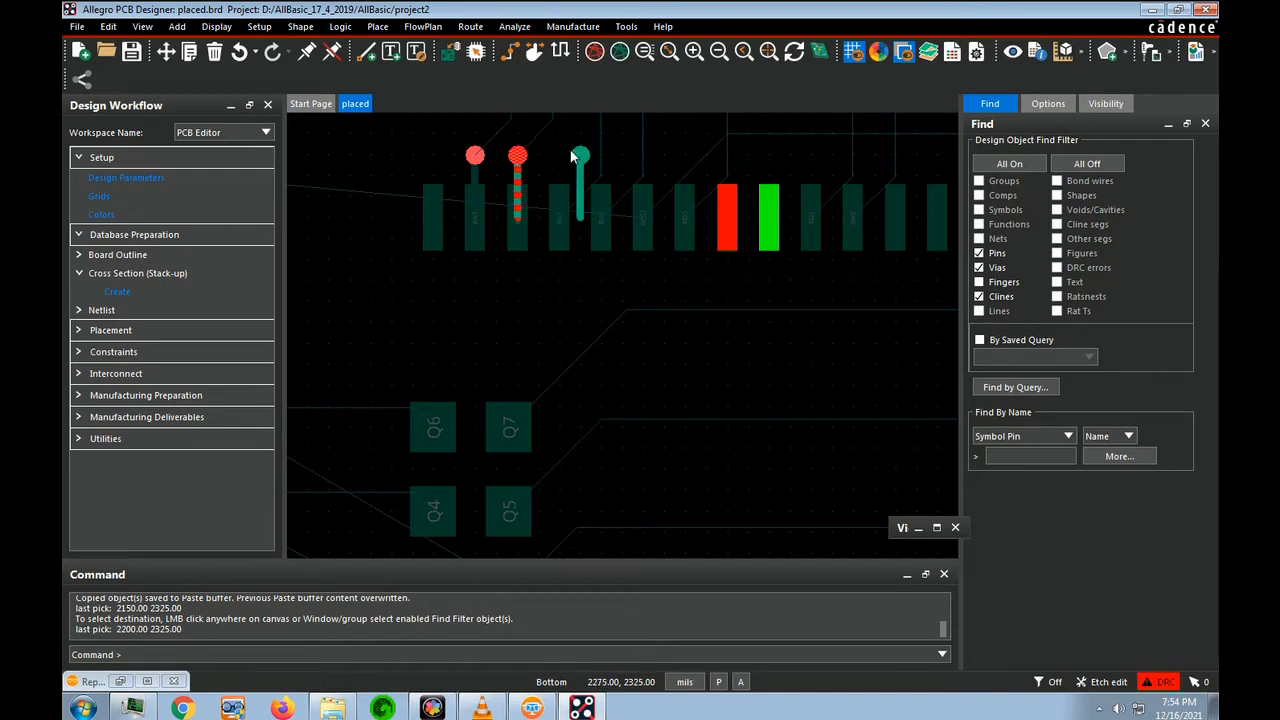
pyautogui.click(562, 155)
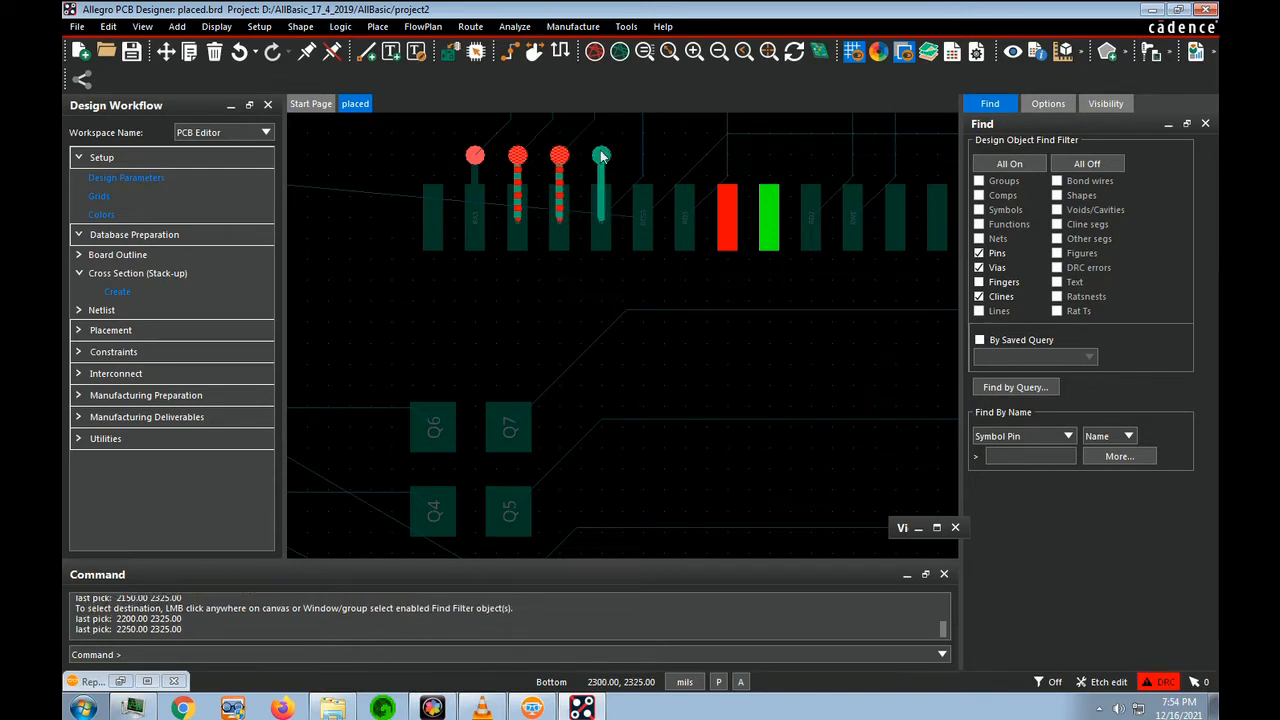
pyautogui.click(601, 155)
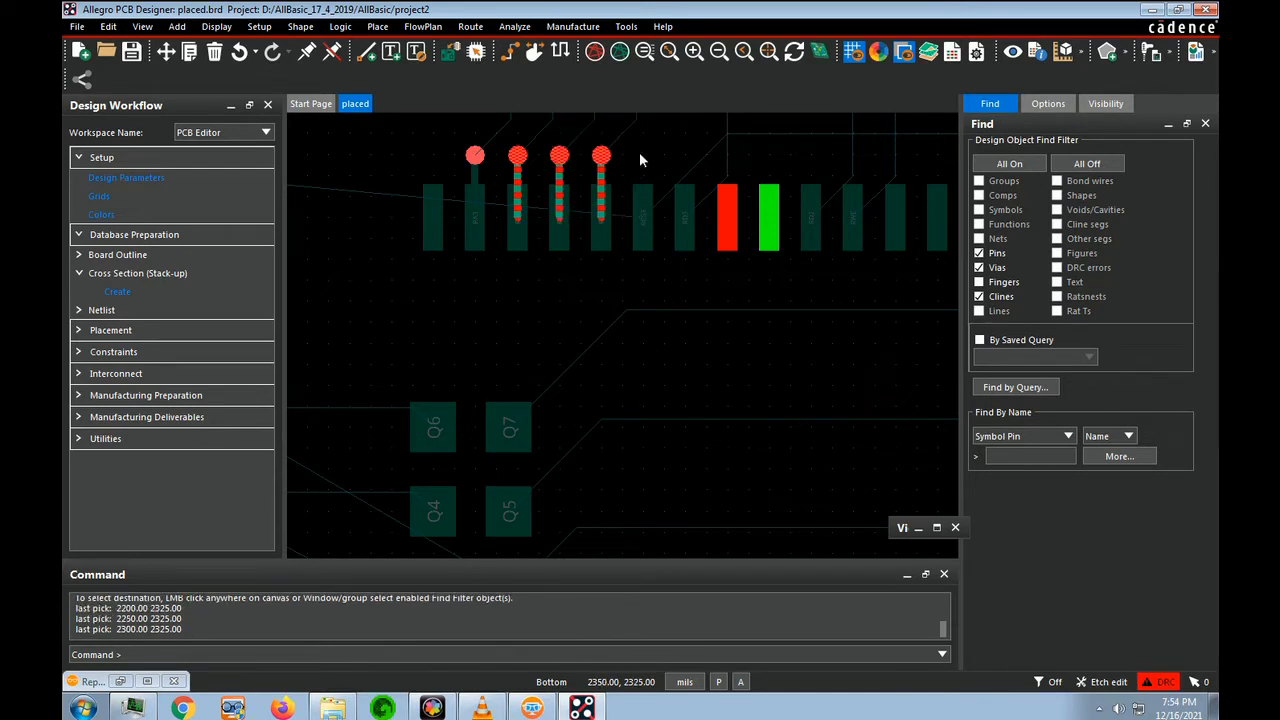
pyautogui.rightClick(641, 156)
pyautogui.click(681, 167)
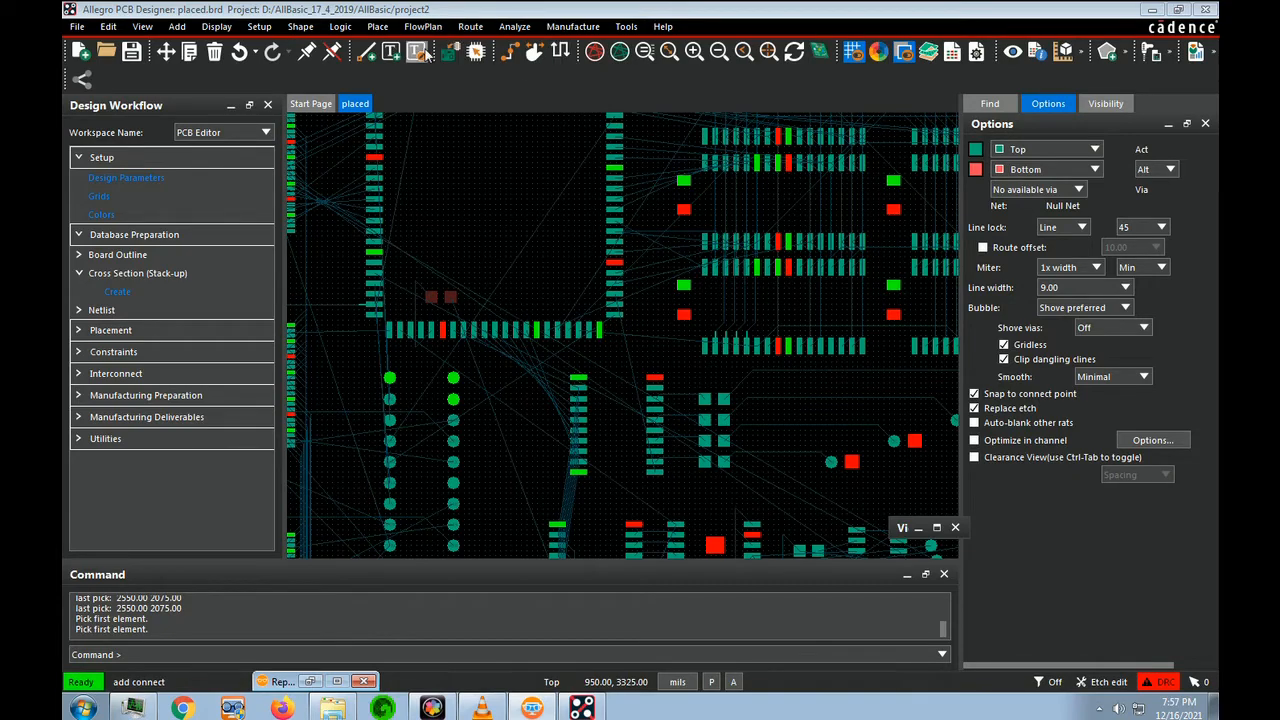
# - Open the placed board in the Allegro PCB Router through the Route Editor command
pyautogui.click(474, 27)
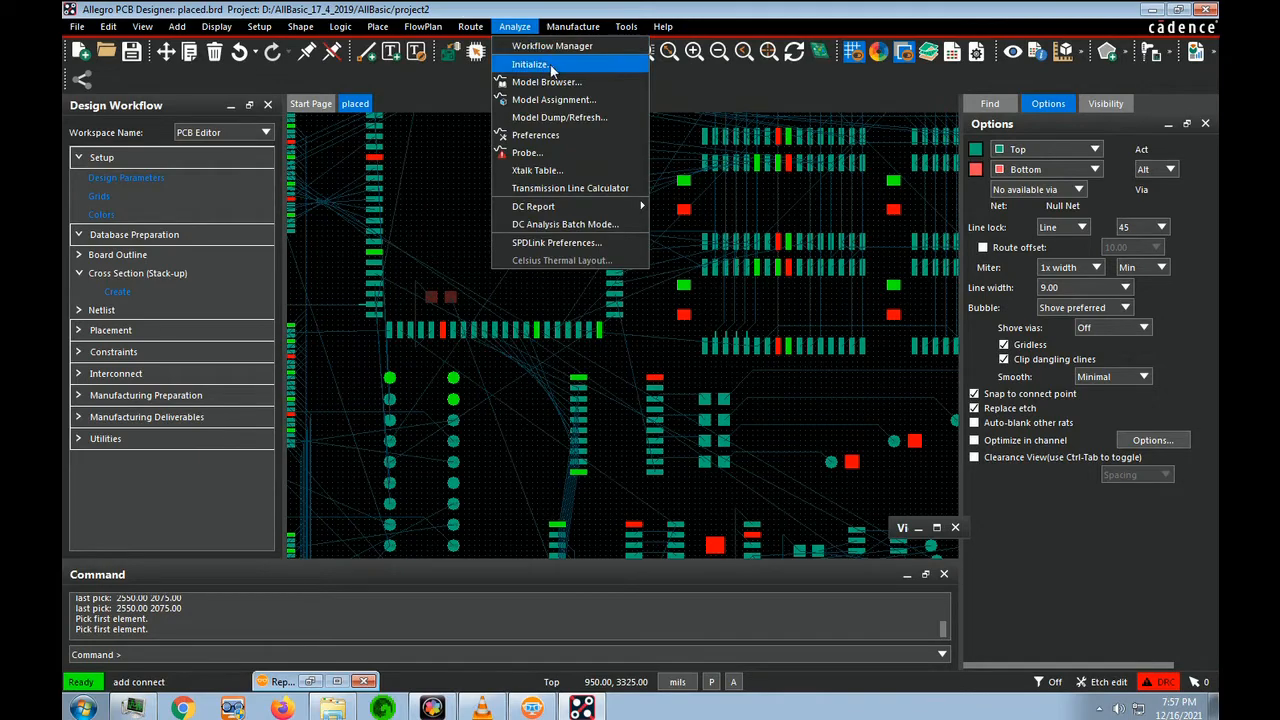
pyautogui.moveTo(502, 316)
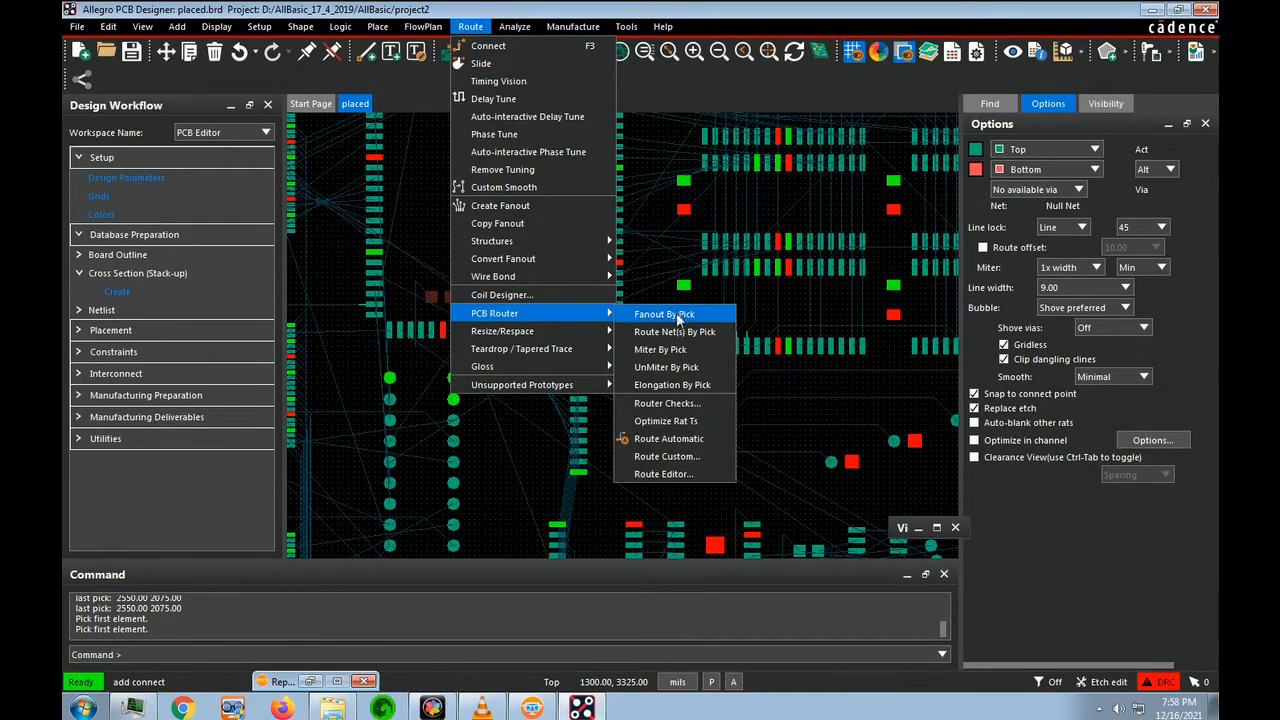
pyautogui.click(660, 474)
pyautogui.click(723, 436)
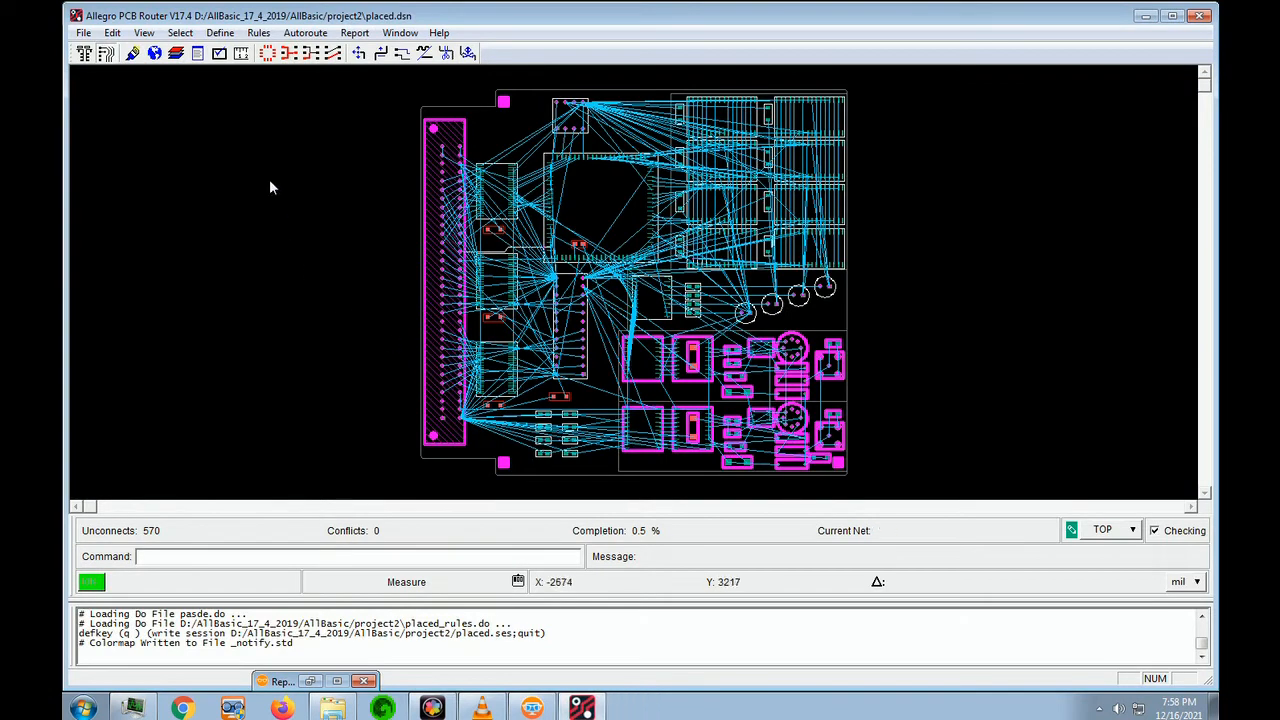
# - Run a pre-route Fanout with a maximum length of 150 and a specified fanout via grid of 25
pyautogui.click(310, 34)
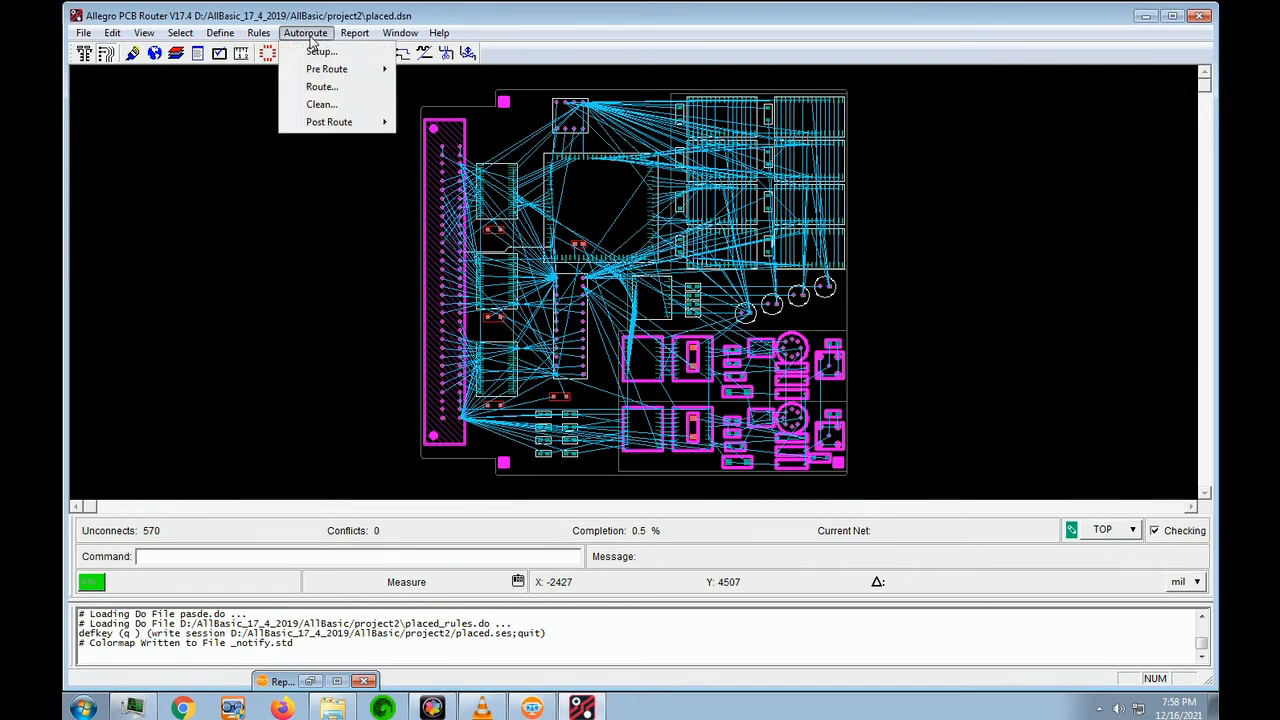
pyautogui.moveTo(330, 72)
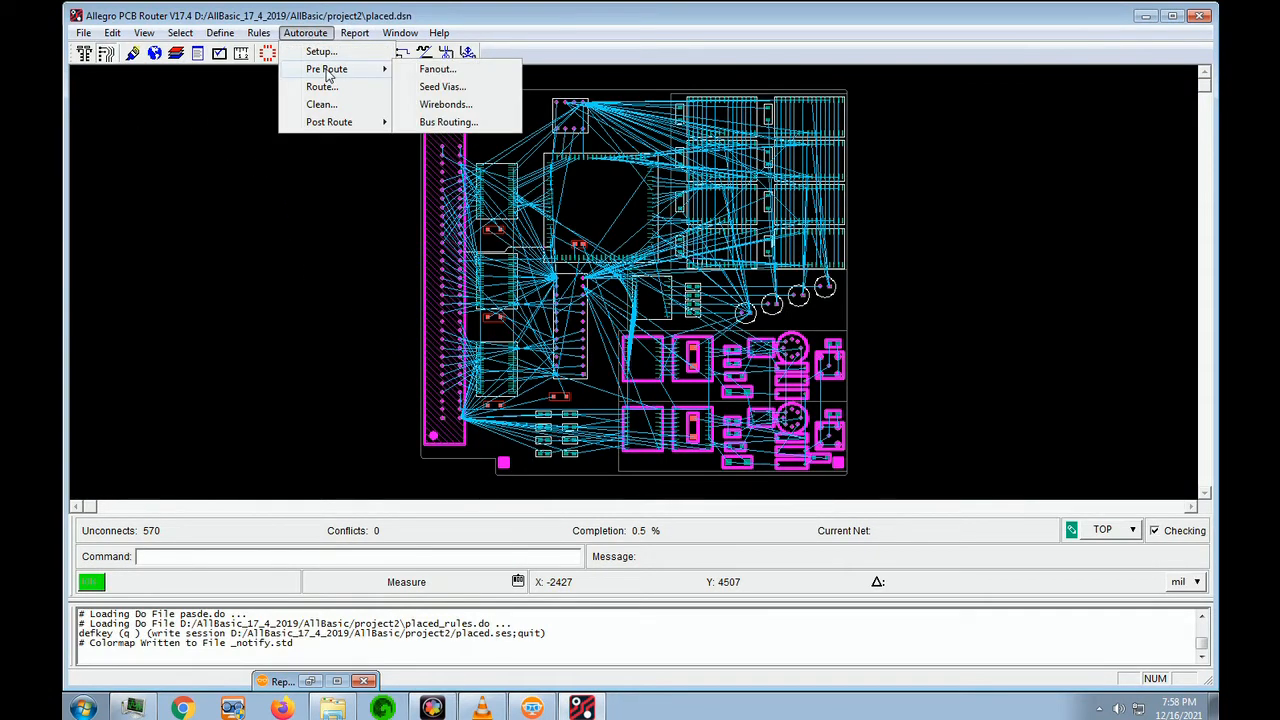
pyautogui.click(436, 70)
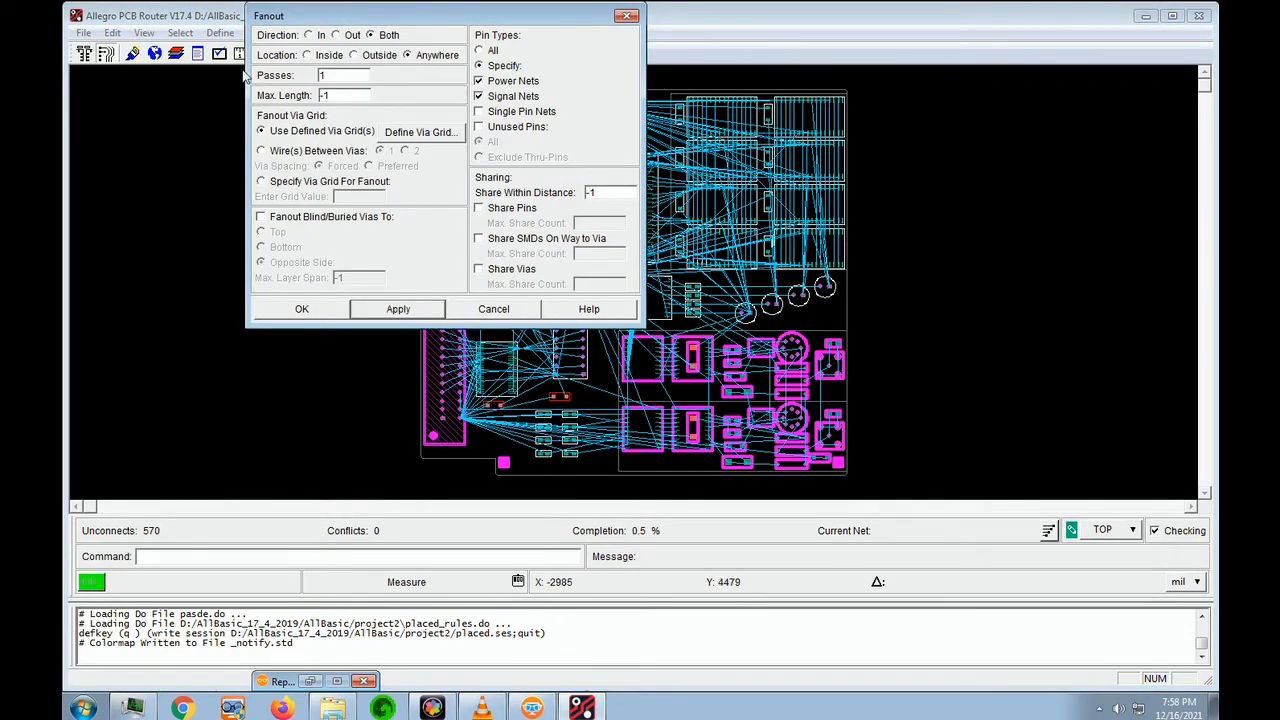
pyautogui.doubleClick(348, 96)
pyautogui.write('150')
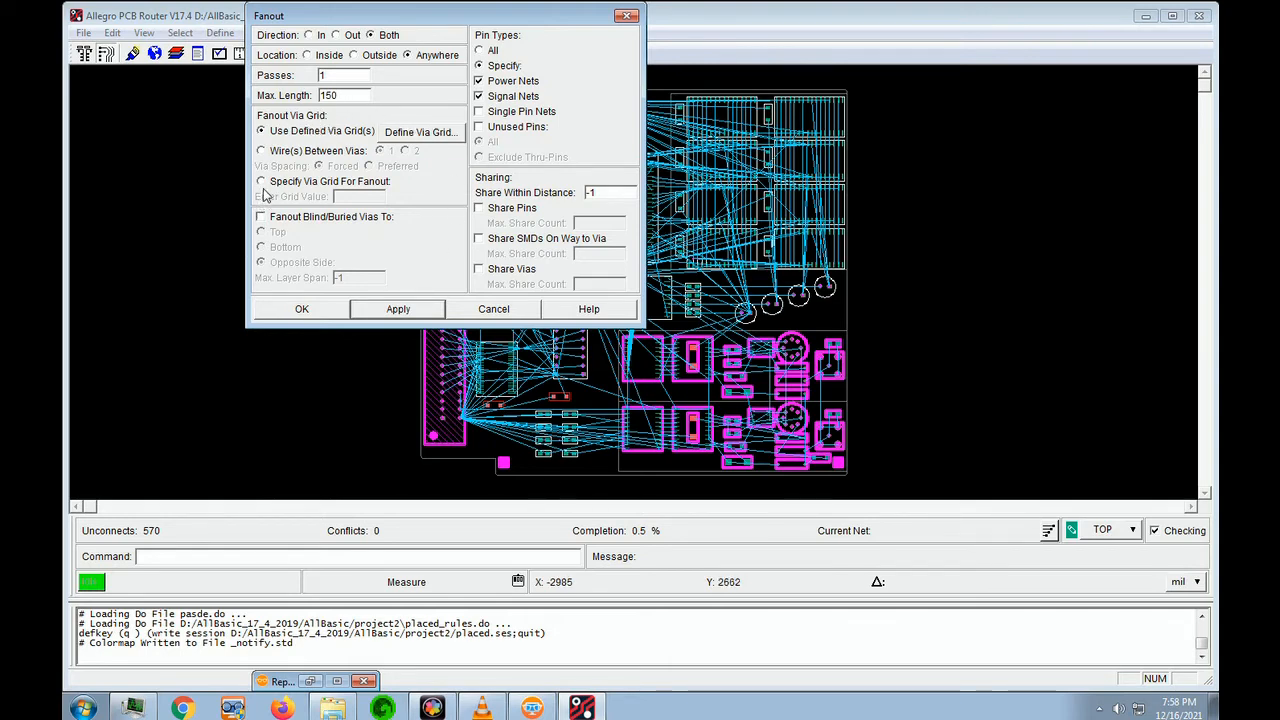
pyautogui.click(261, 181)
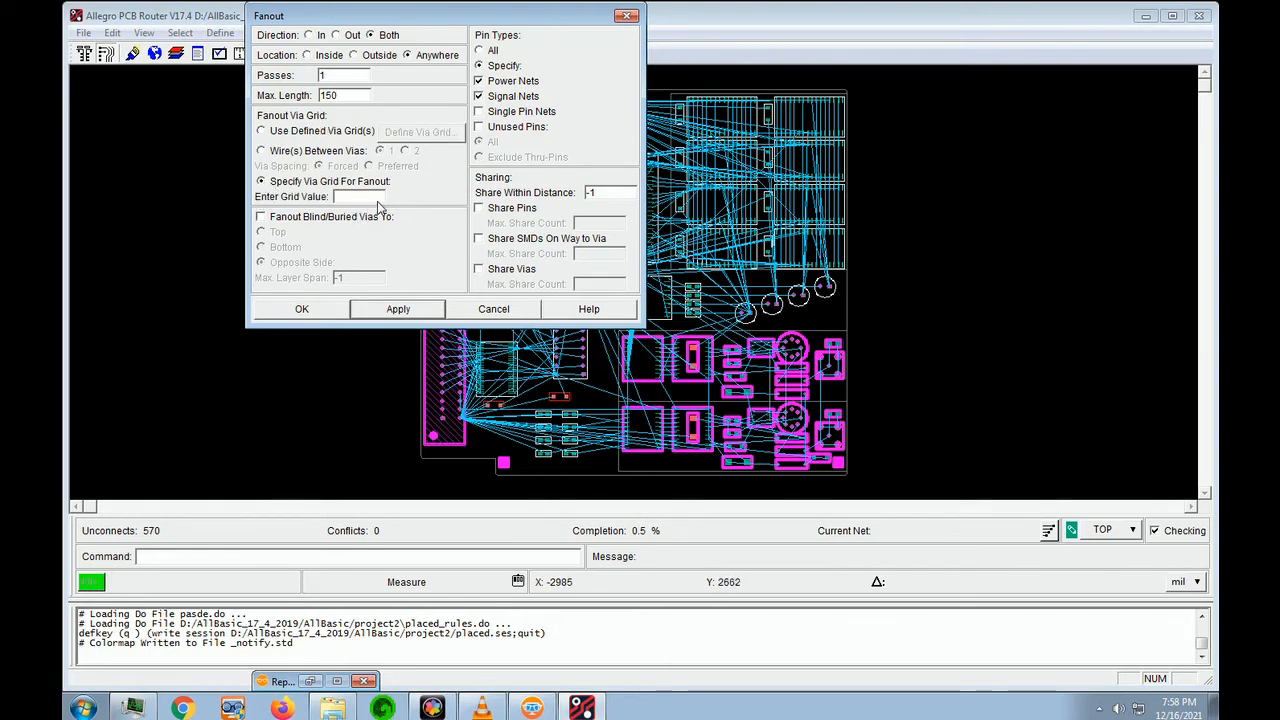
pyautogui.write('25')
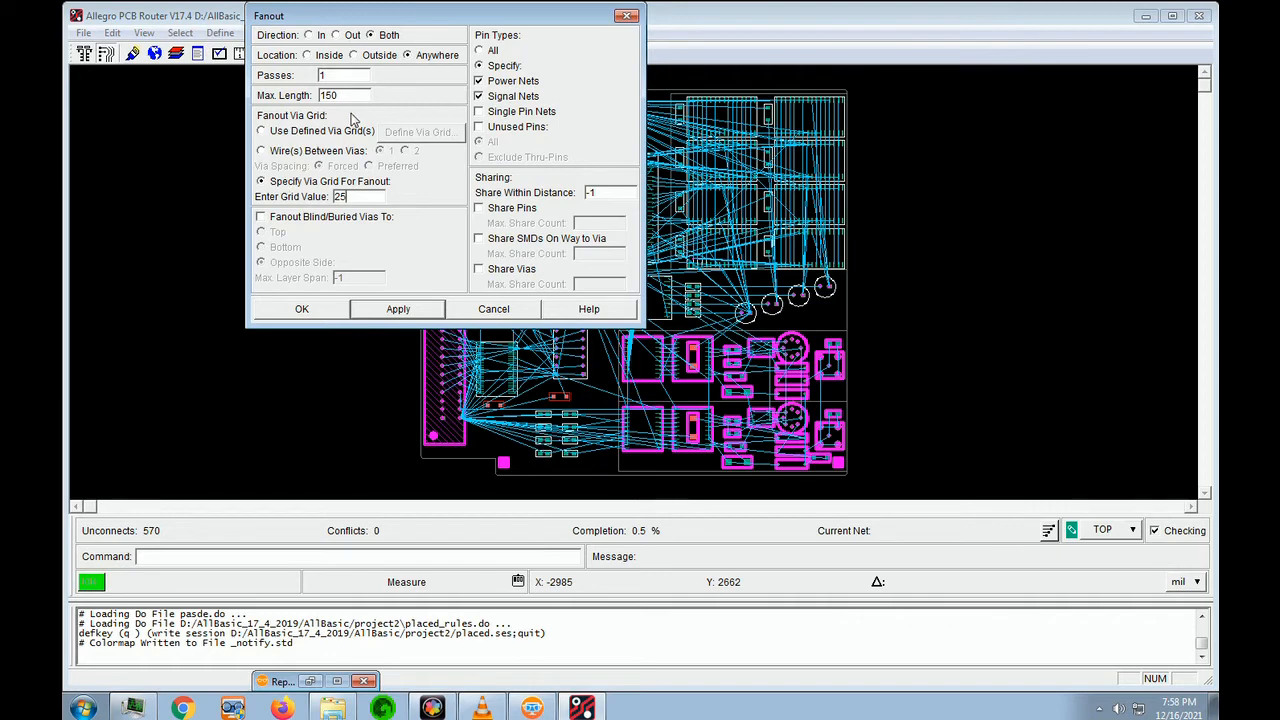
pyautogui.click(406, 314)
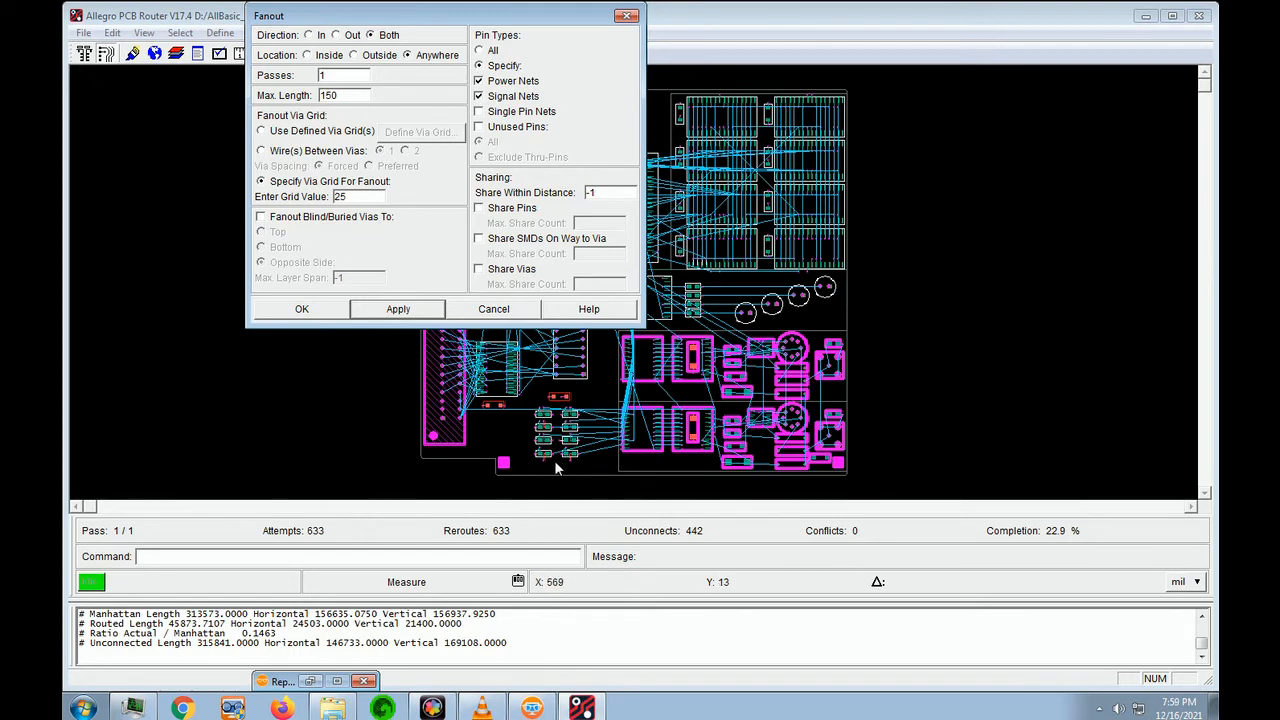
pyautogui.click(302, 309)
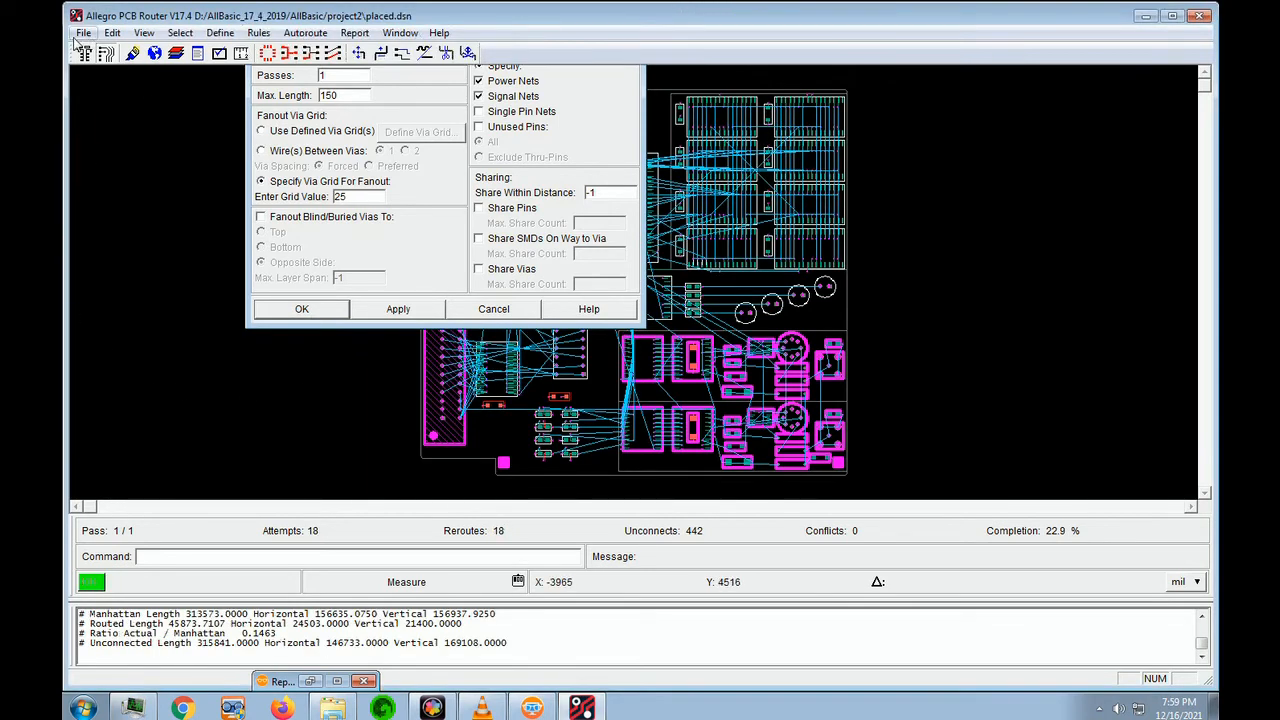
# - Save the routing session as placed.ses and quit the router, returning to Allegro PCB Designer
pyautogui.click(84, 33)
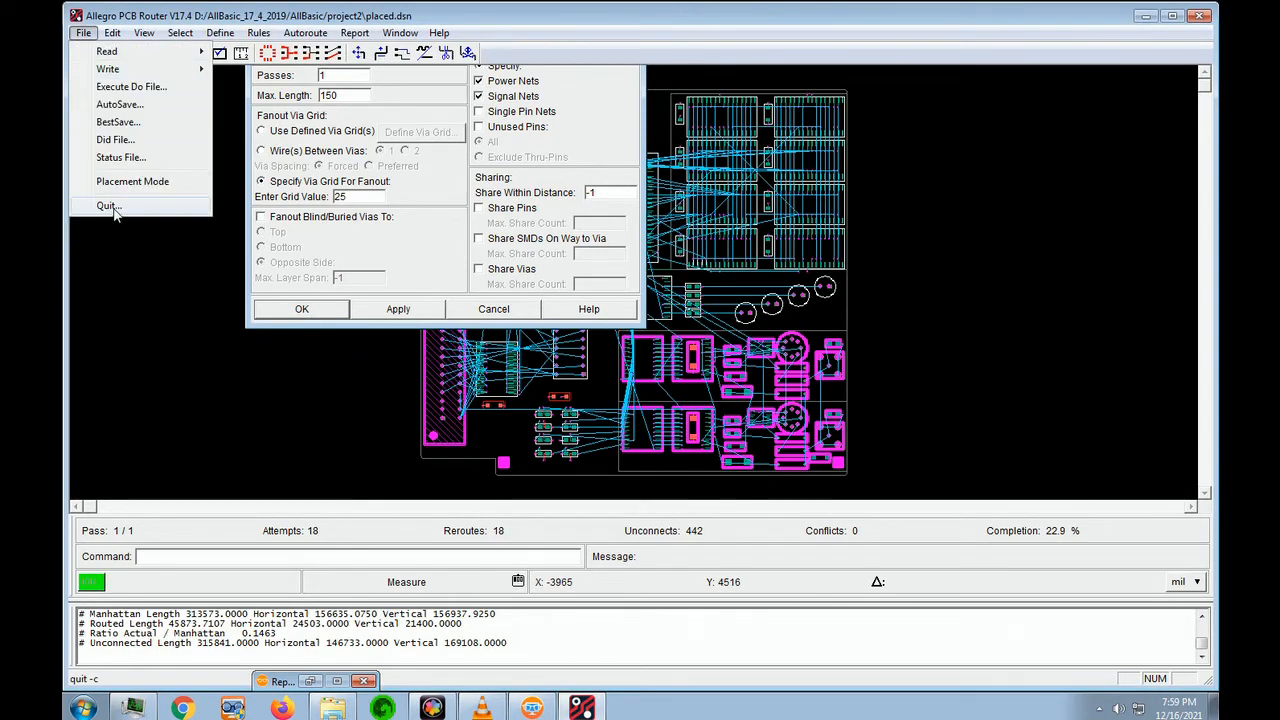
pyautogui.click(109, 206)
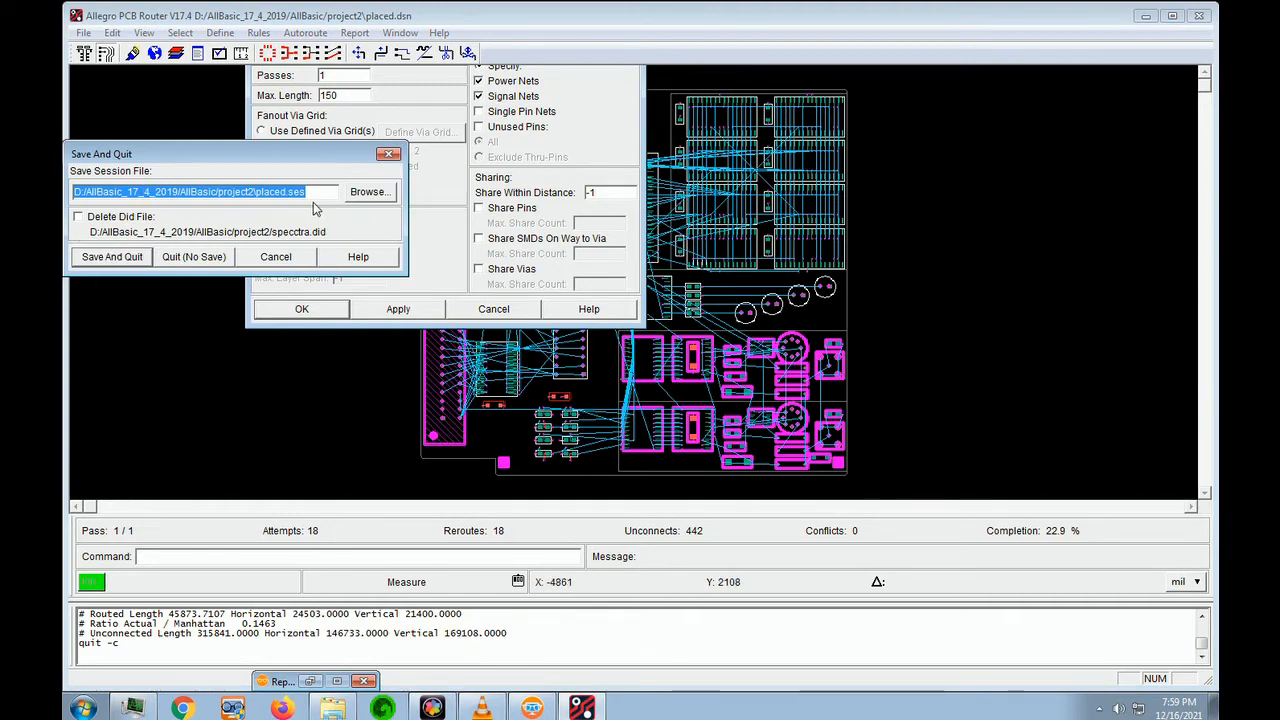
pyautogui.click(101, 261)
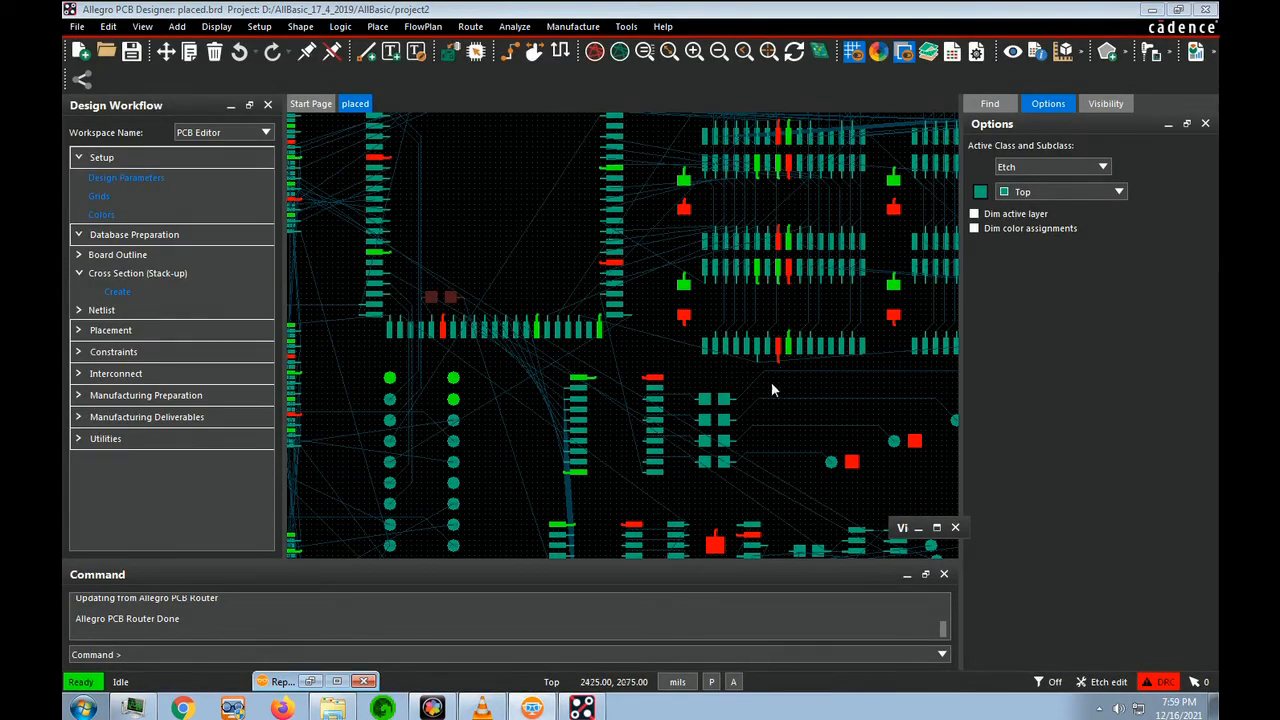
# - Examine the generated traces and vias at the IC pins, from the upper-right chips to the pin columns on the board's left side
pyautogui.click(775, 386)
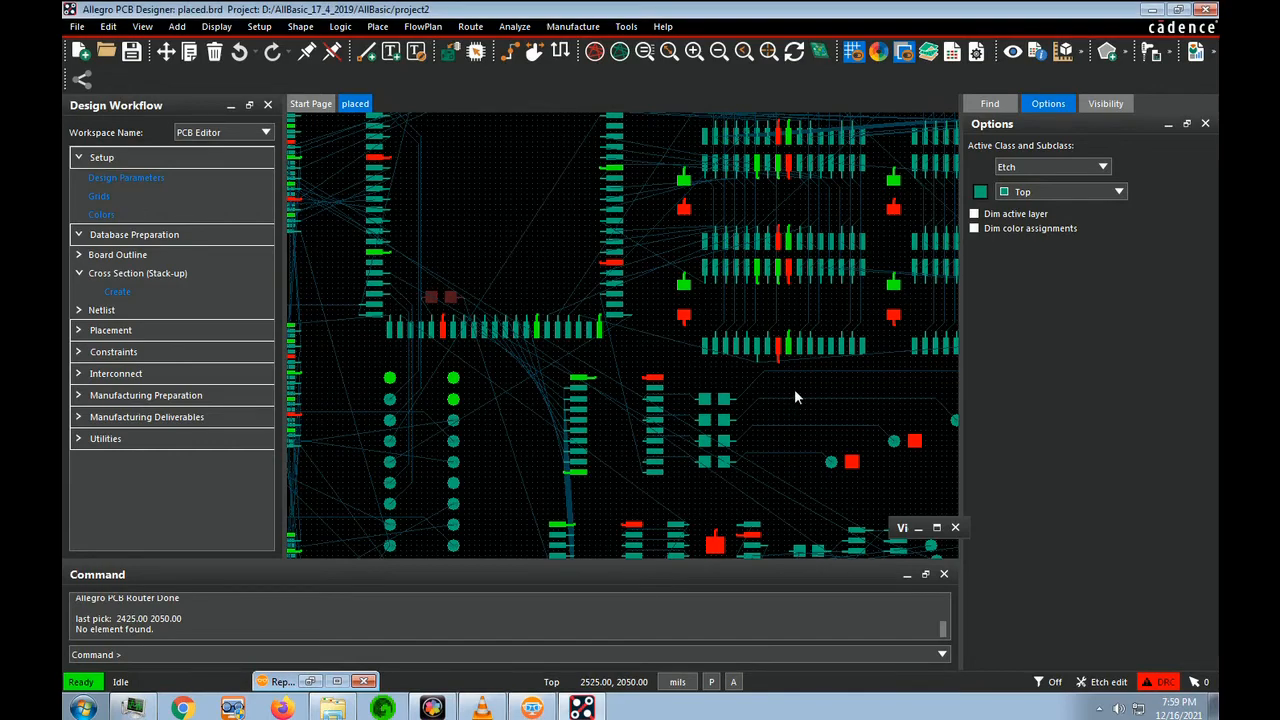
pyautogui.click(794, 390)
pyautogui.scroll(-1, 796, 388)
pyautogui.scroll(3, 795, 384)
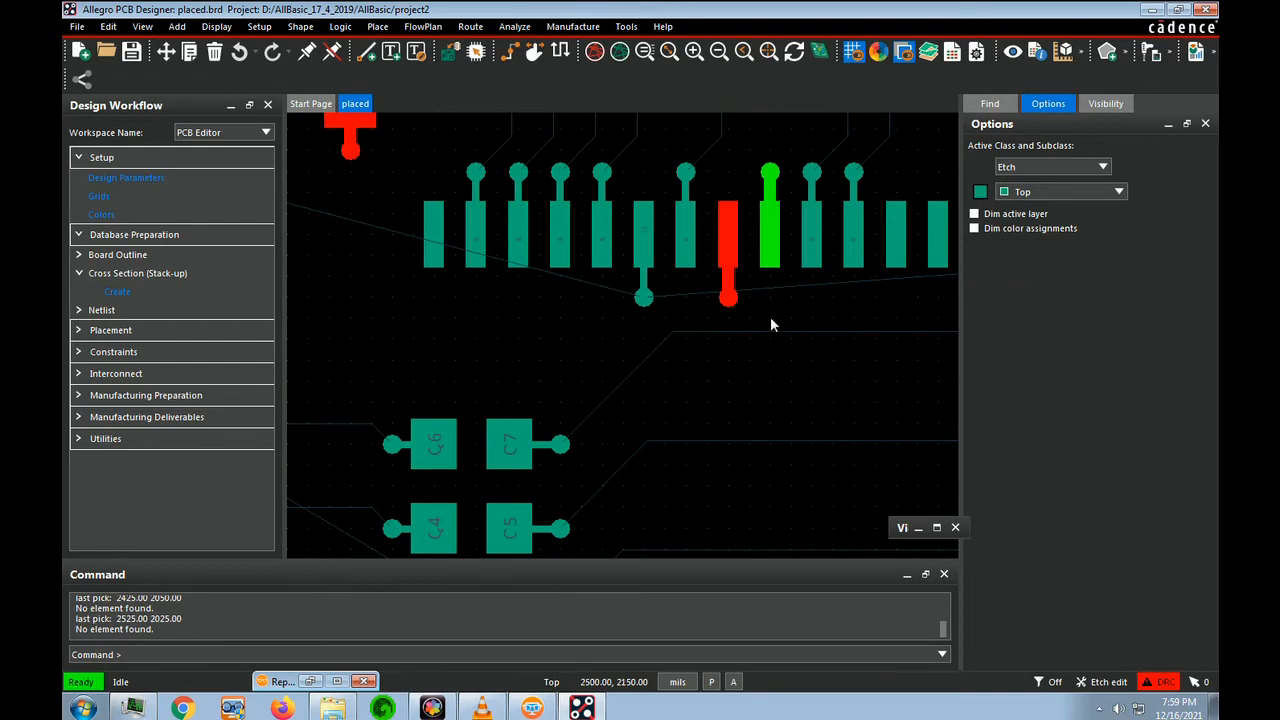
pyautogui.scroll(-3, 771, 318)
pyautogui.scroll(4, 510, 448)
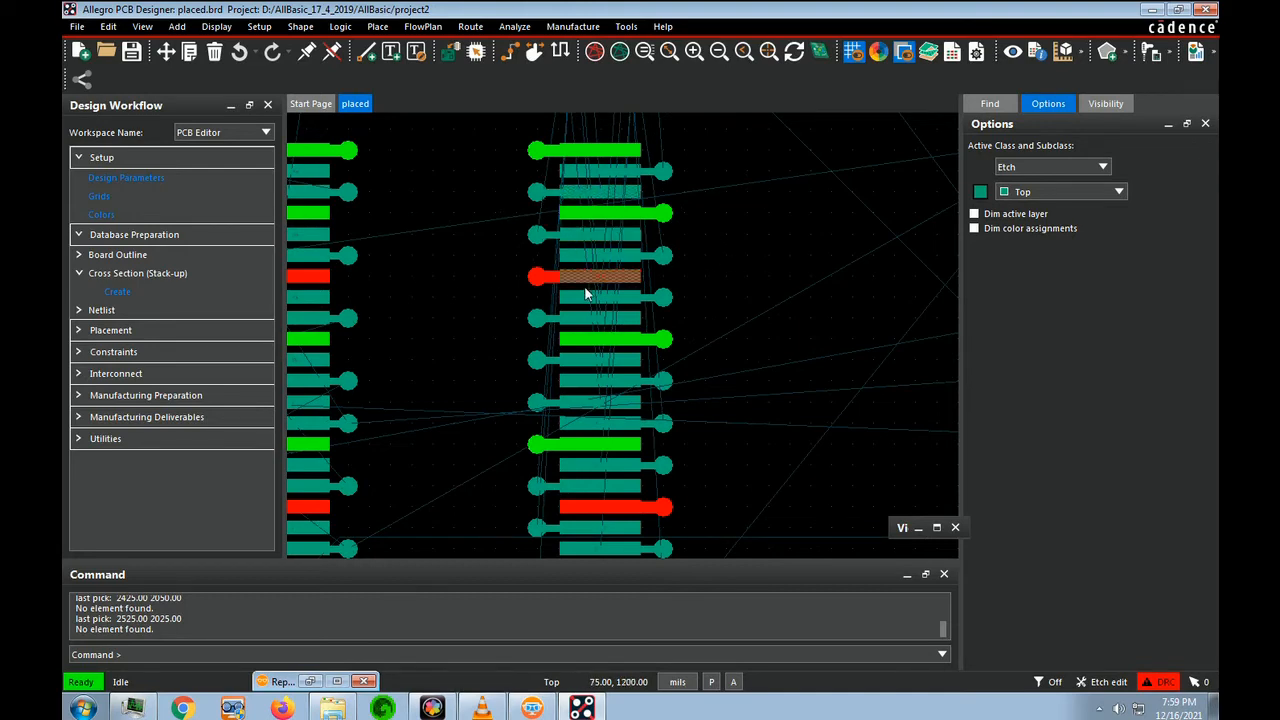
pyautogui.scroll(-3, 586, 286)
pyautogui.scroll(2, 606, 342)
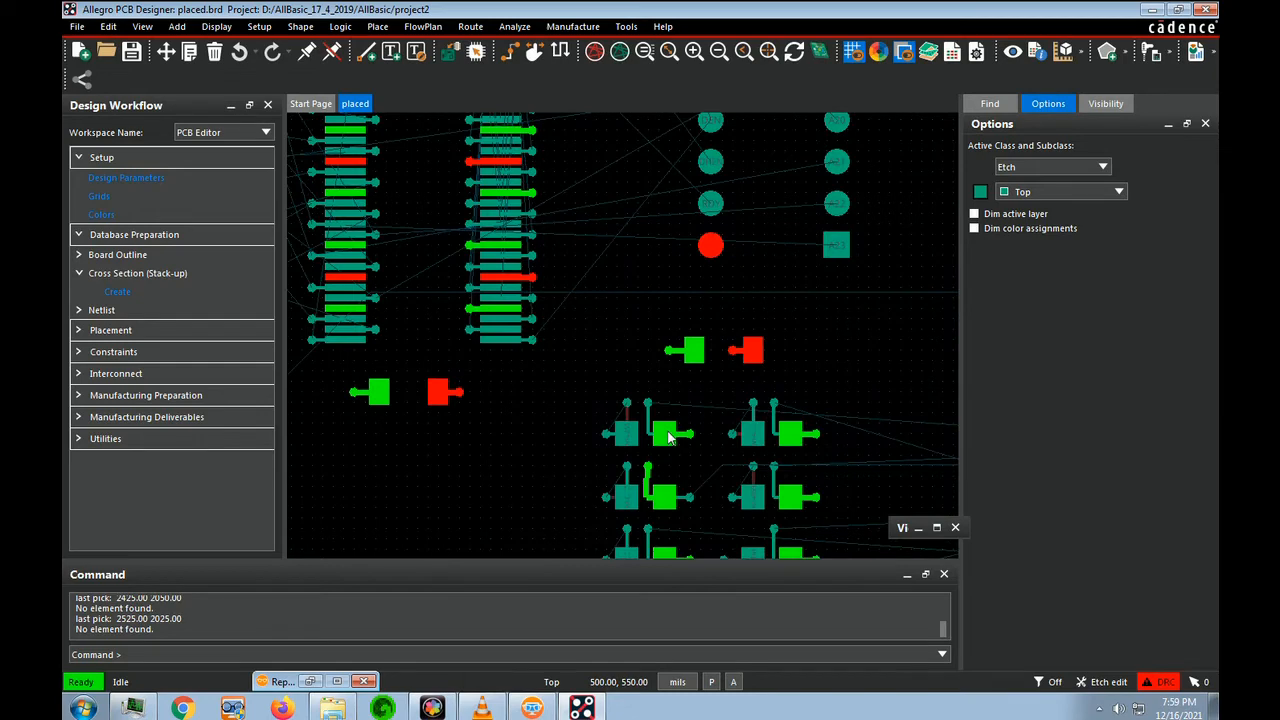
# - Inspect the fanouts on the small two-pad components near the board's lower left and on the neighbouring IC pin columns
pyautogui.scroll(-2, 704, 480)
pyautogui.scroll(5, 668, 481)
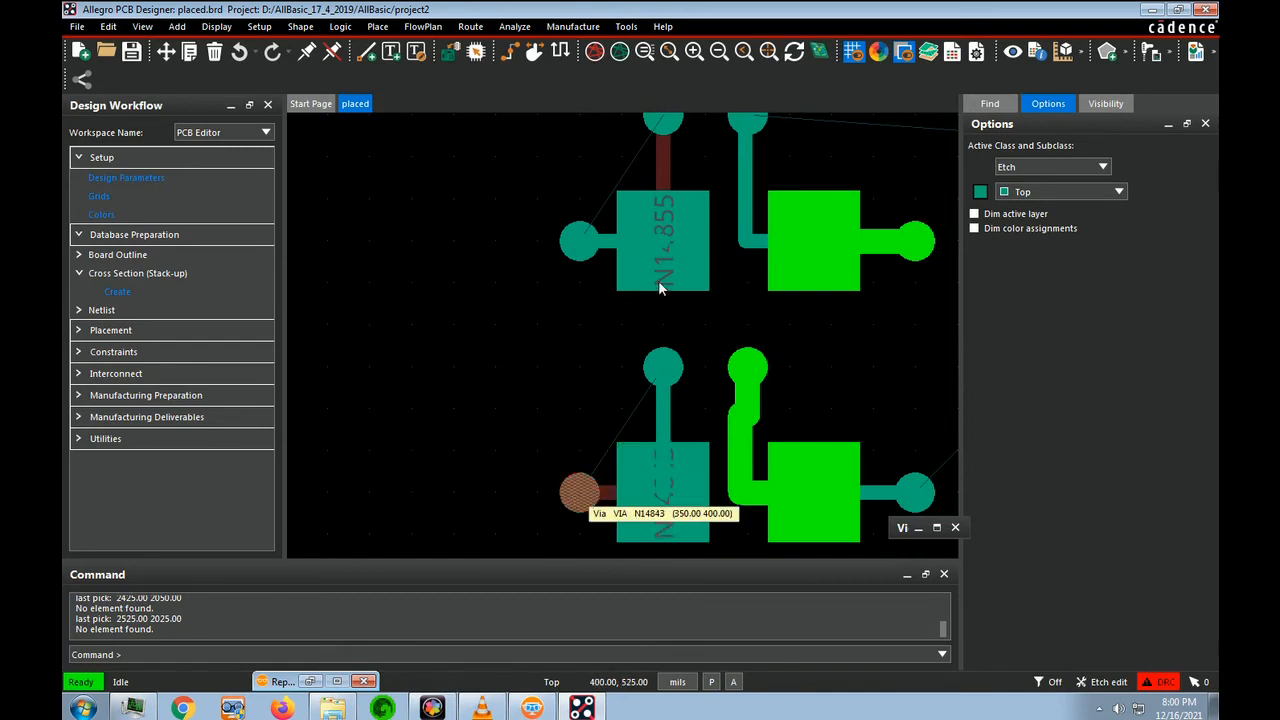
pyautogui.scroll(1, 599, 433)
pyautogui.scroll(-3, 599, 433)
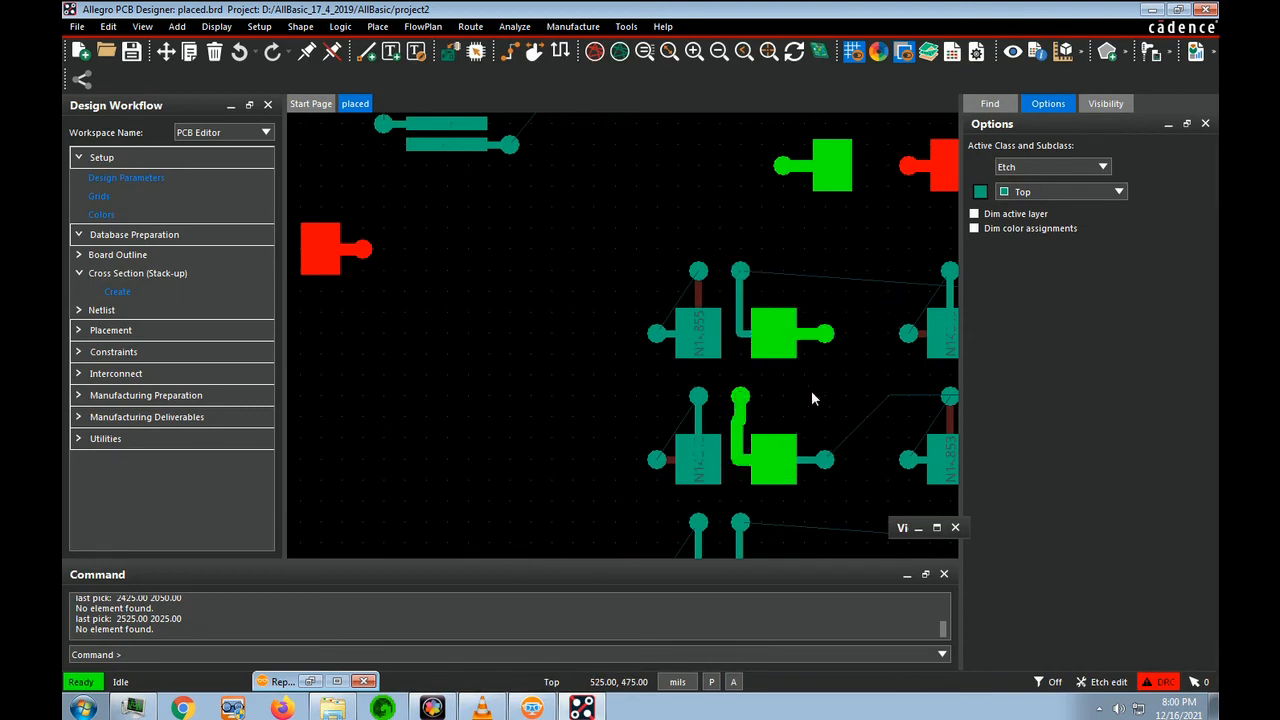
pyautogui.scroll(-2, 800, 426)
pyautogui.scroll(-2, 873, 527)
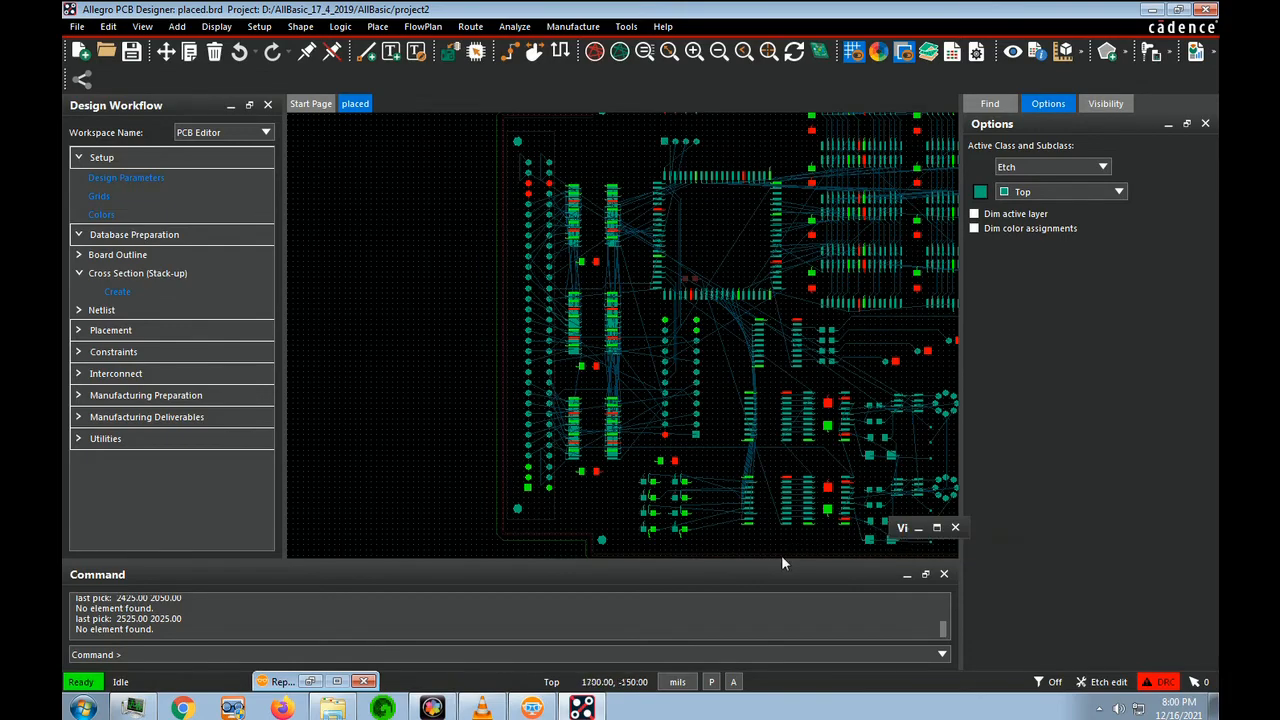
pyautogui.scroll(2, 797, 535)
pyautogui.scroll(2, 798, 533)
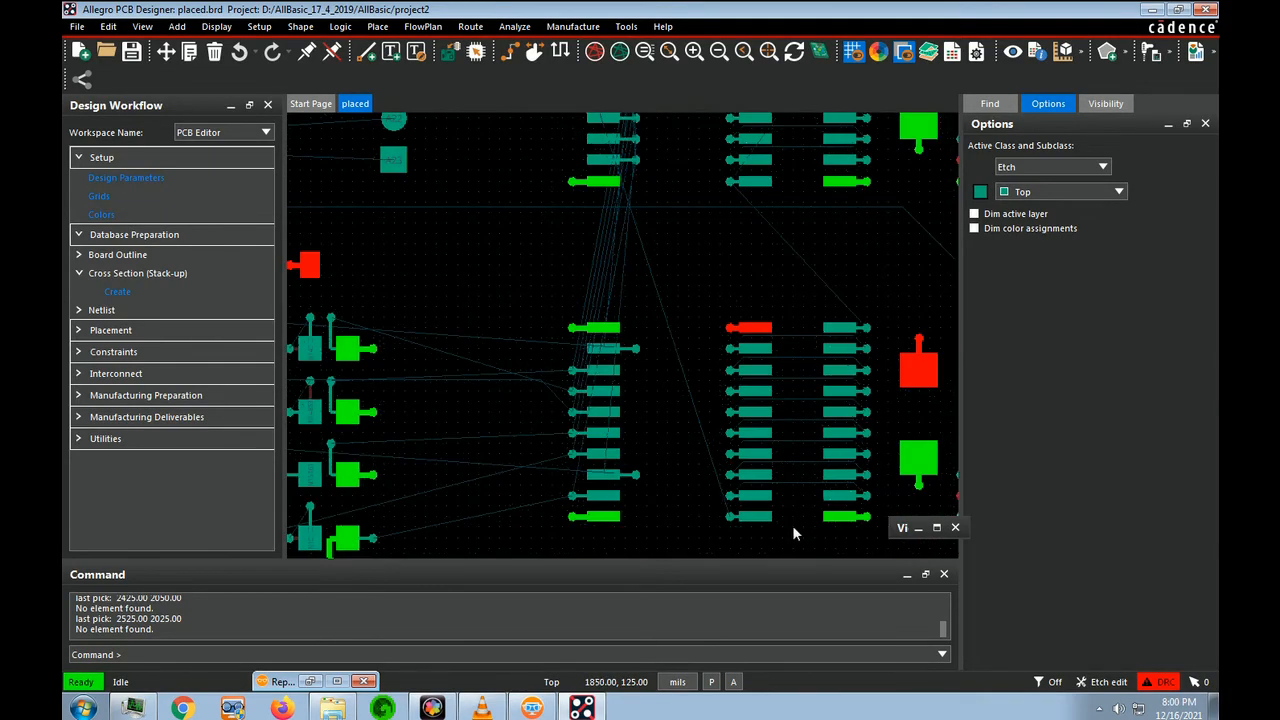